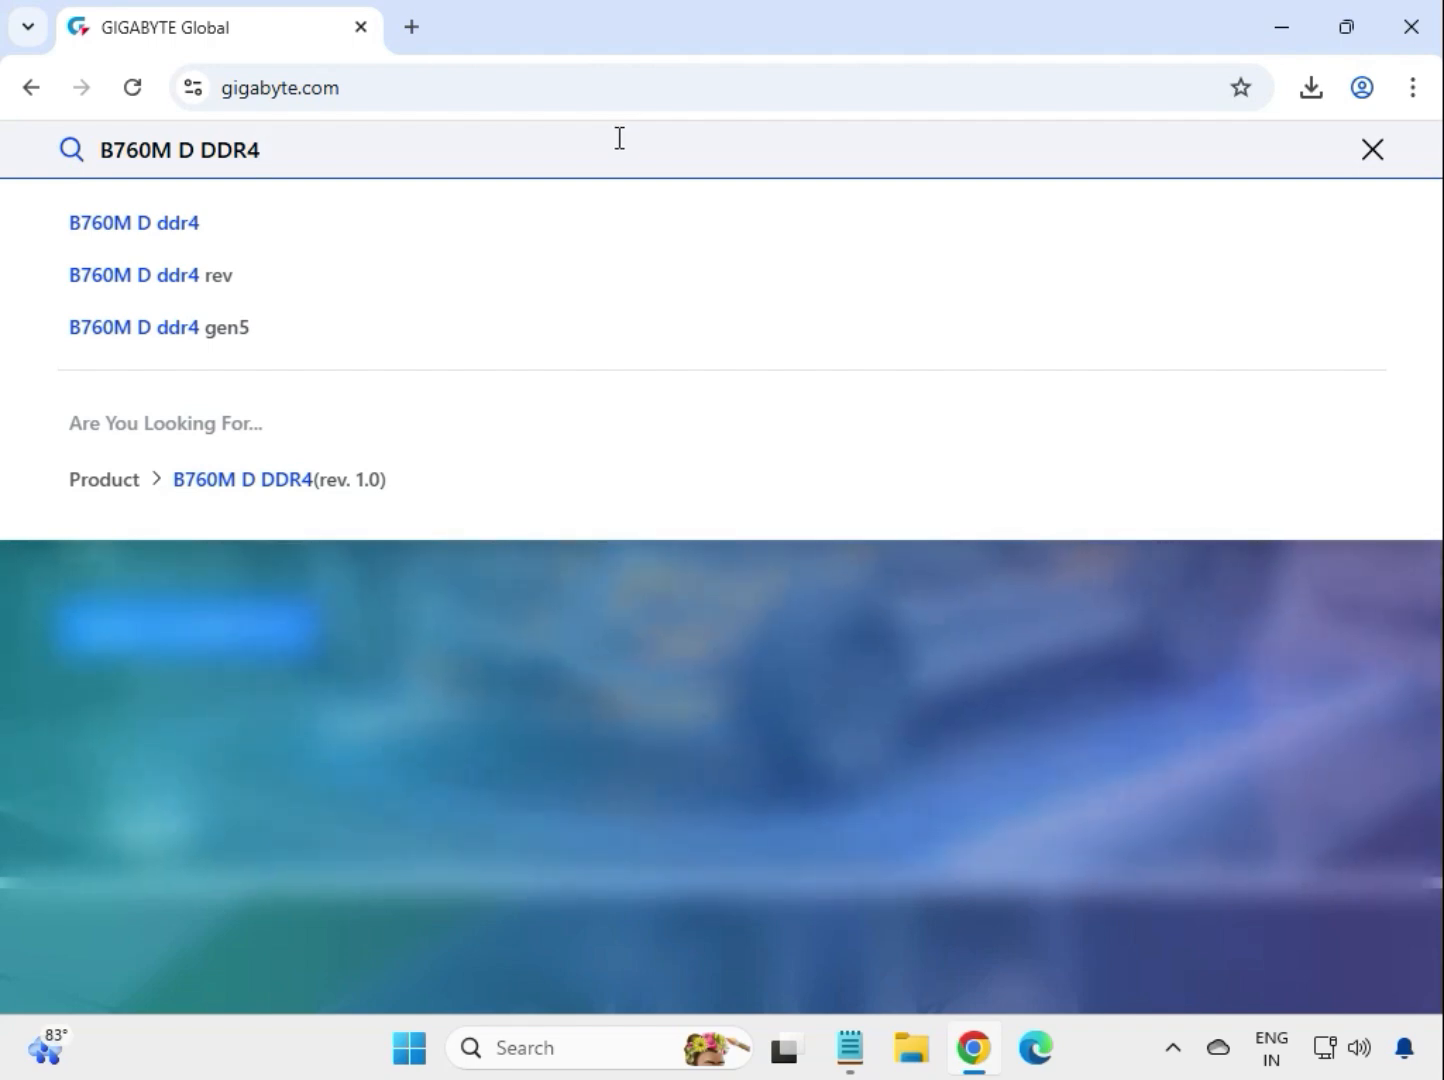
Search the GIGABYTE site for B760M D DDR4, limit the results to products, and open the B760M D DDR4 (rev. 1.0) page
key(Return)
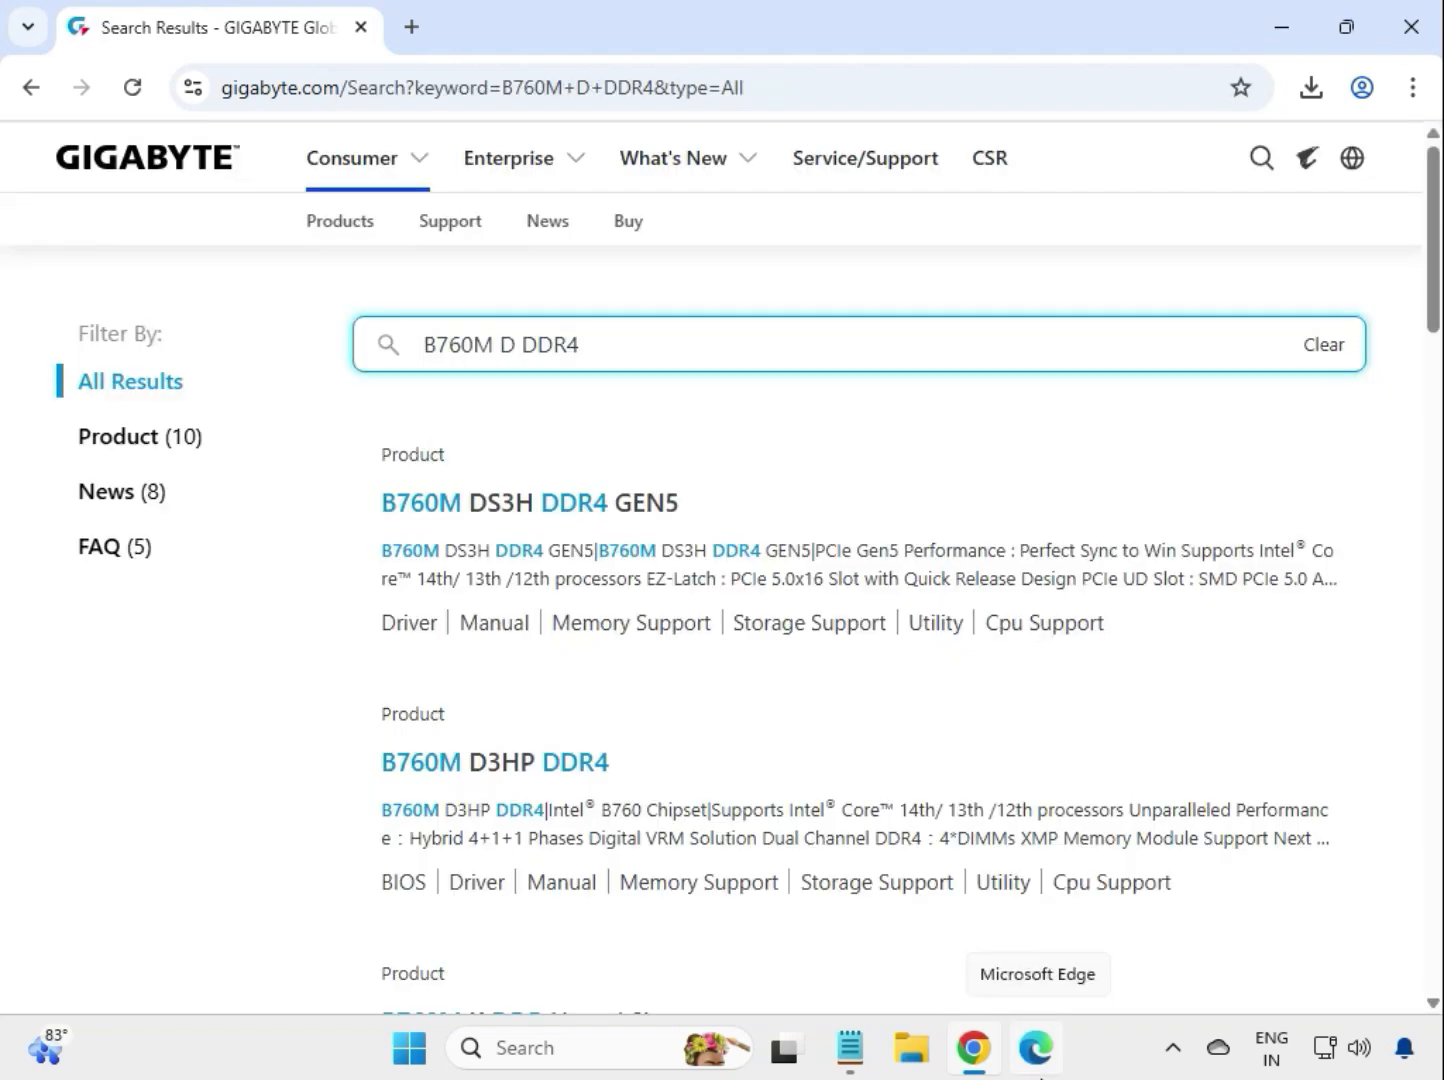
click(143, 430)
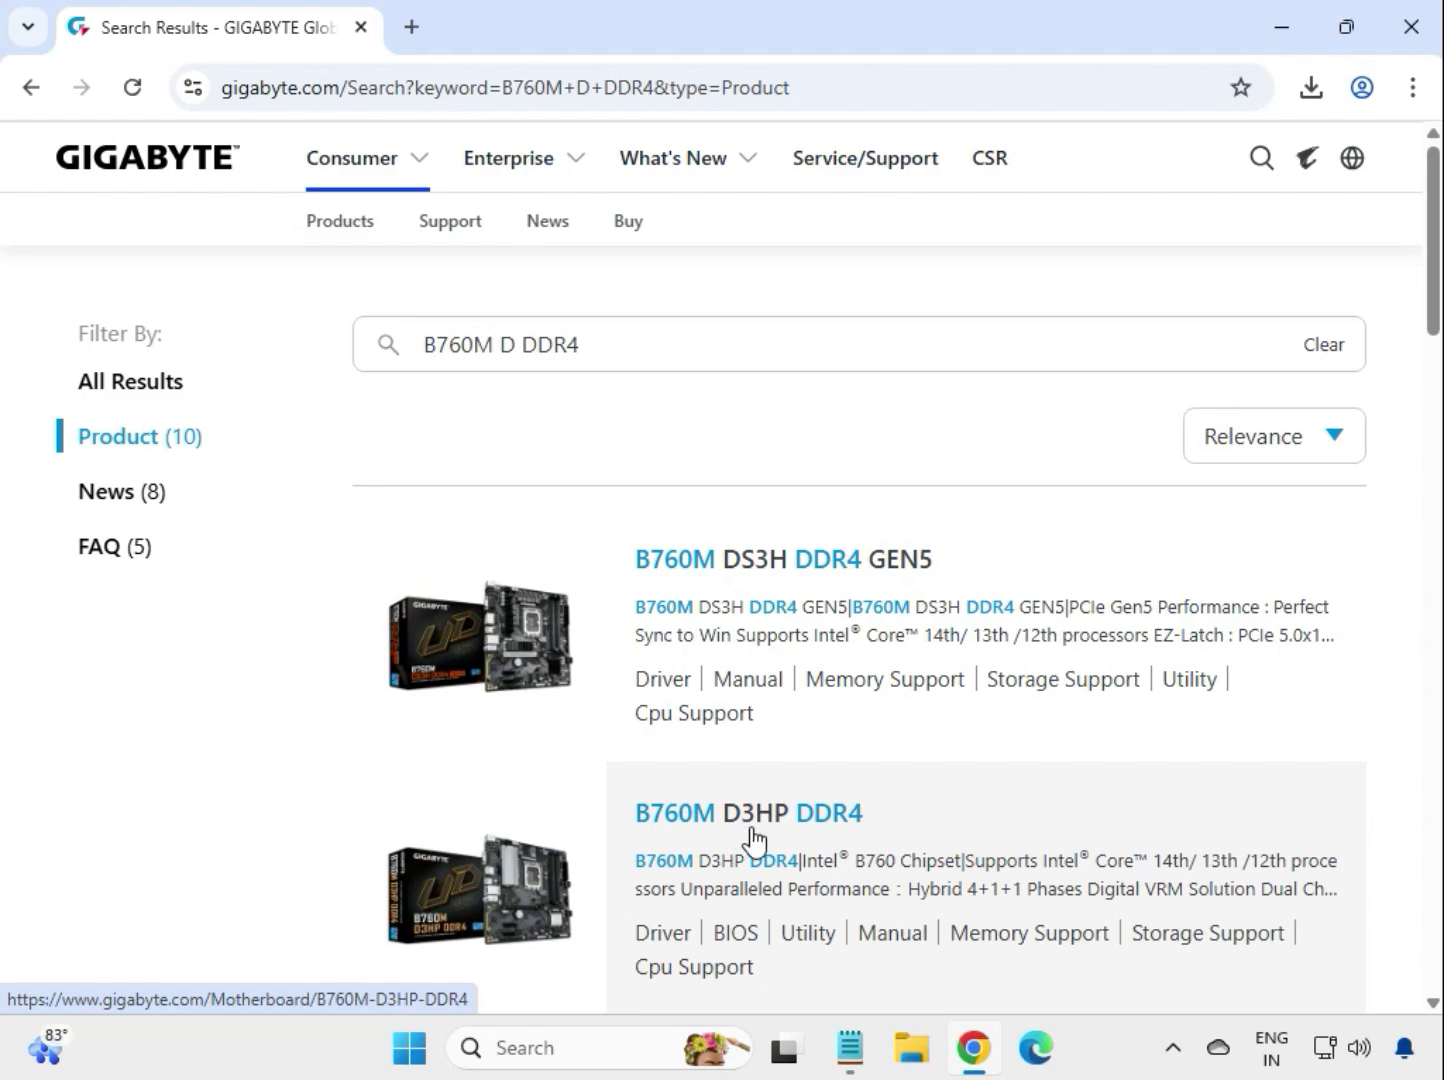
scroll(748, 841, down, 4)
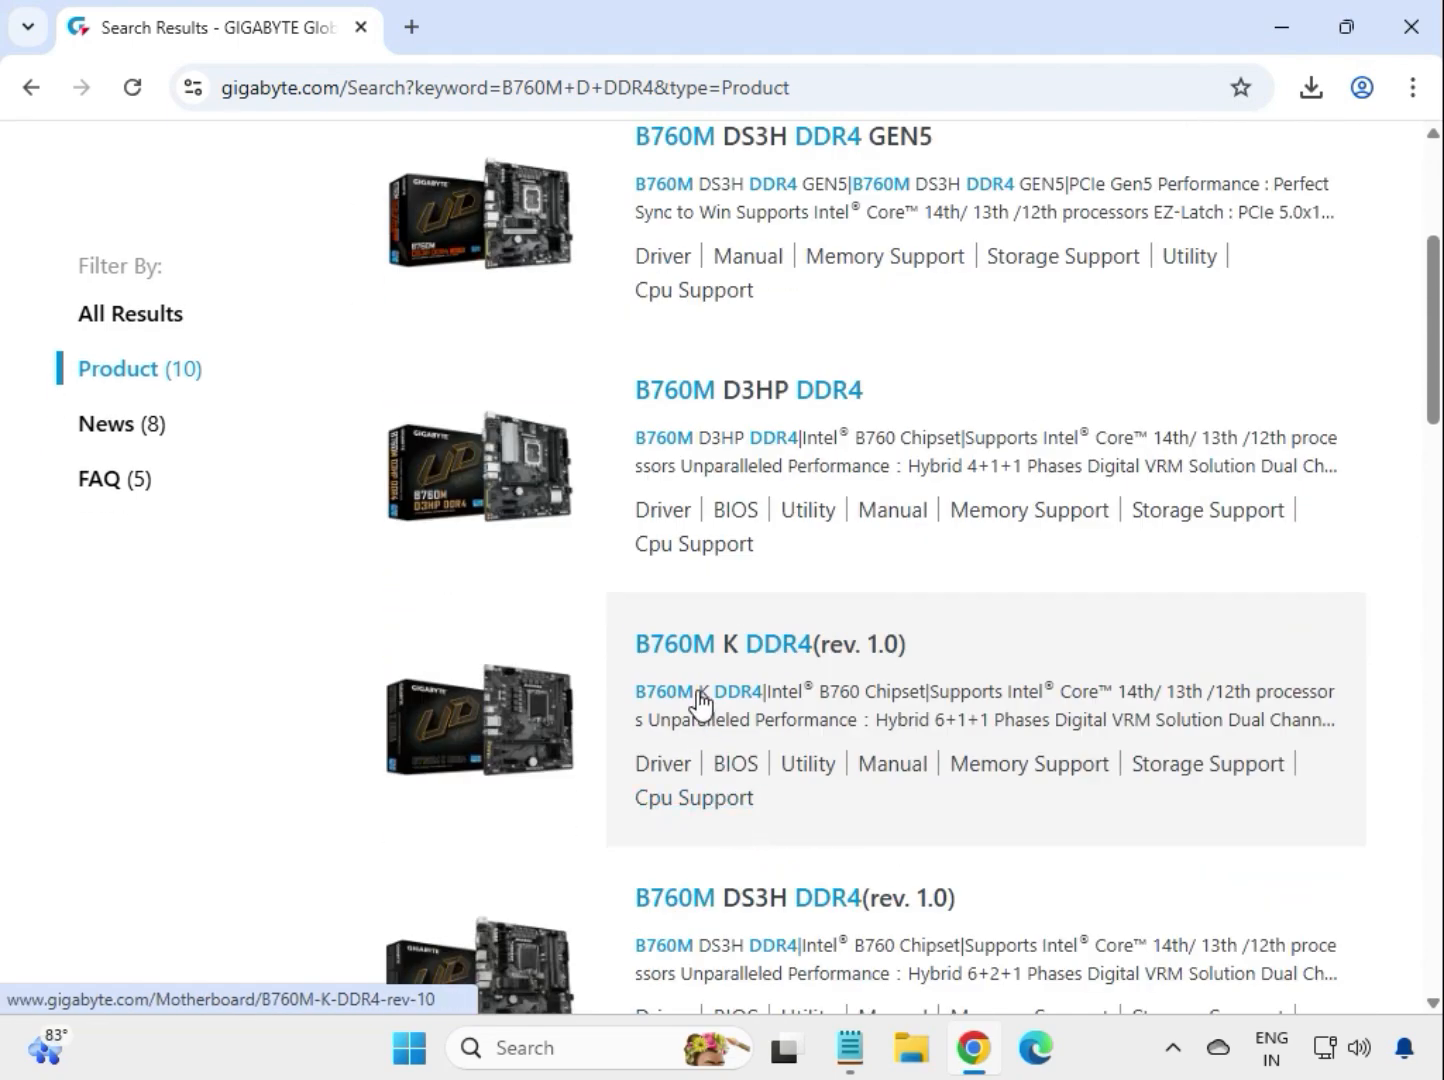
scroll(702, 719, up, 4)
scroll(698, 717, down, 9)
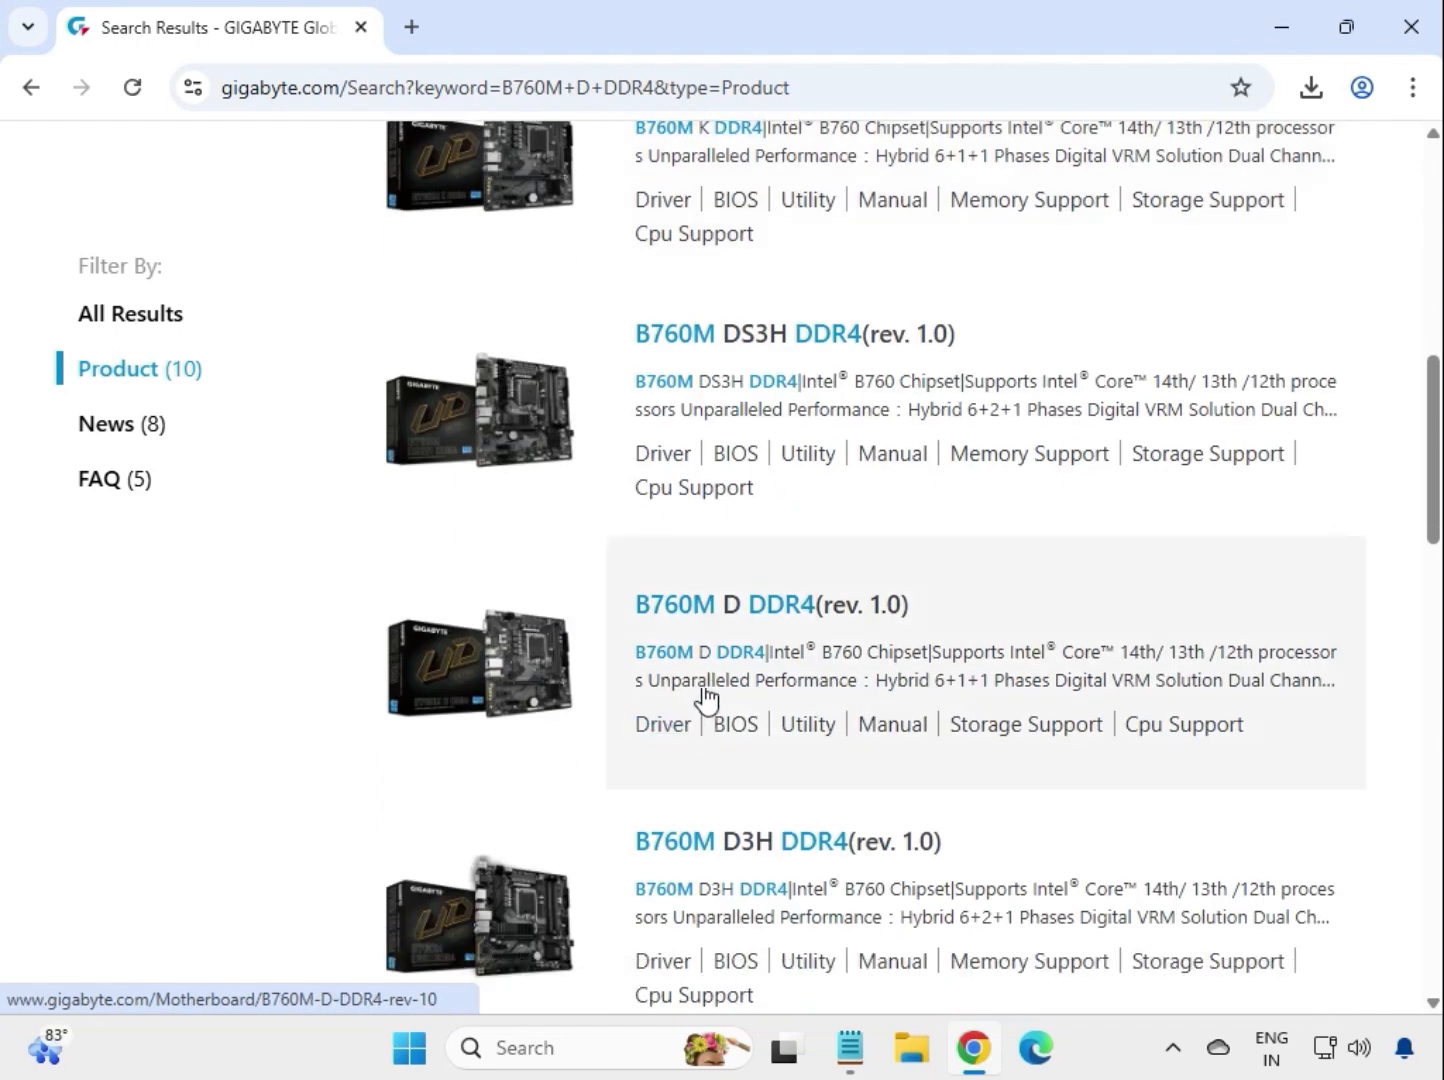
click(689, 611)
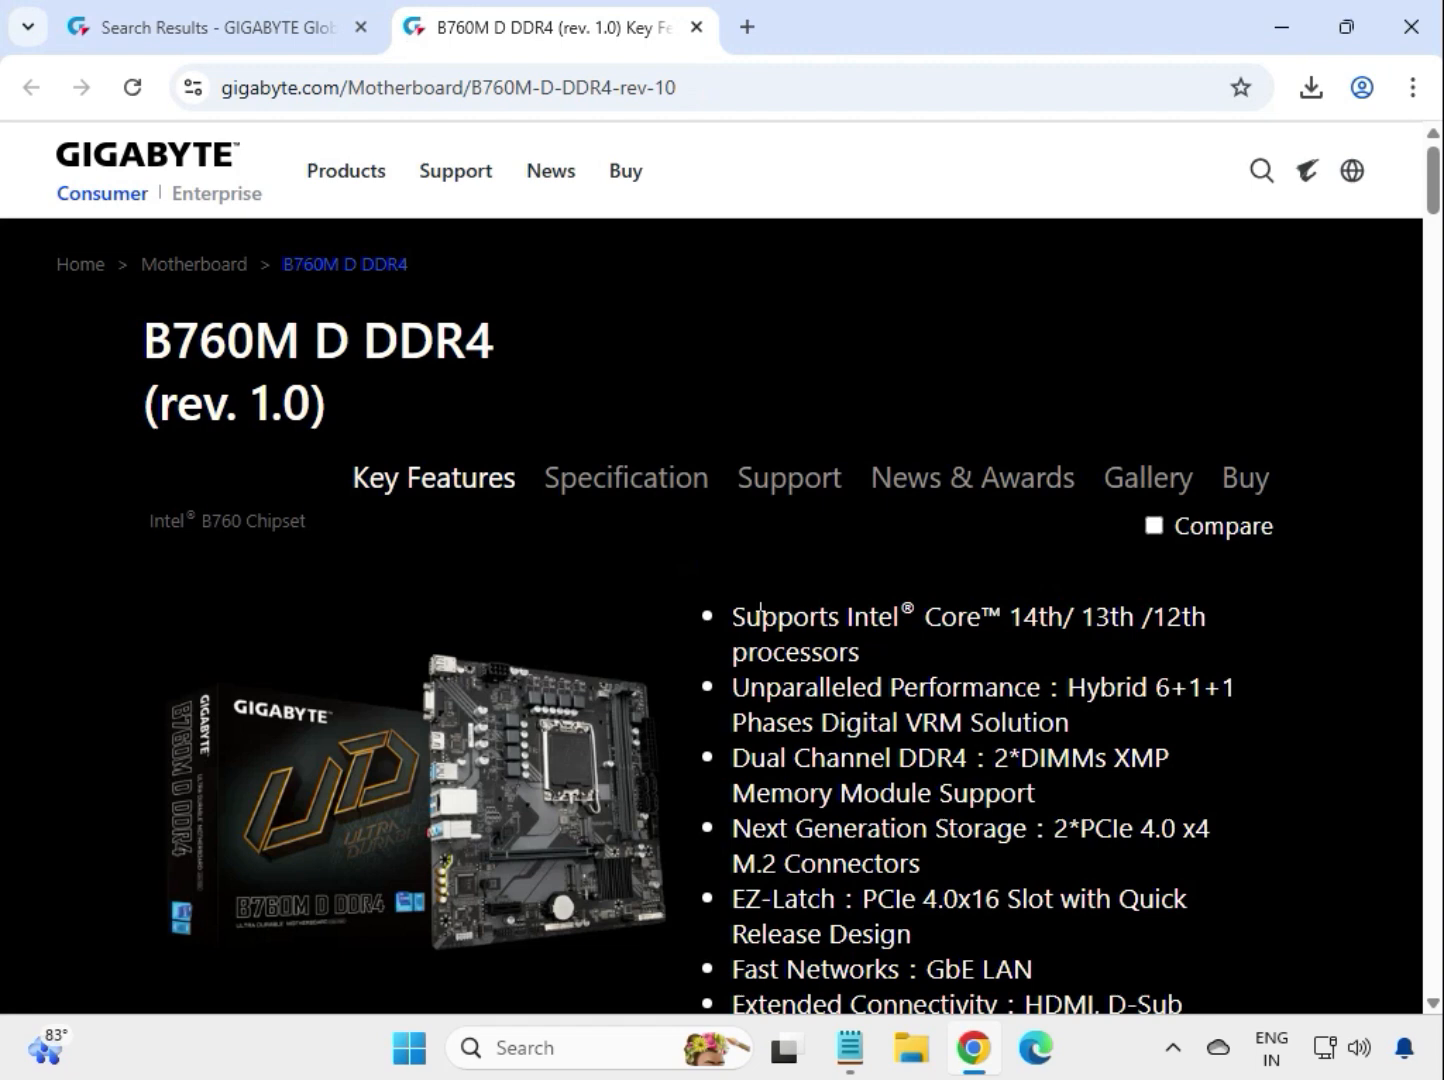
Open the motherboard's Support downloads and filter the drivers to Windows 11 64bit
click(790, 495)
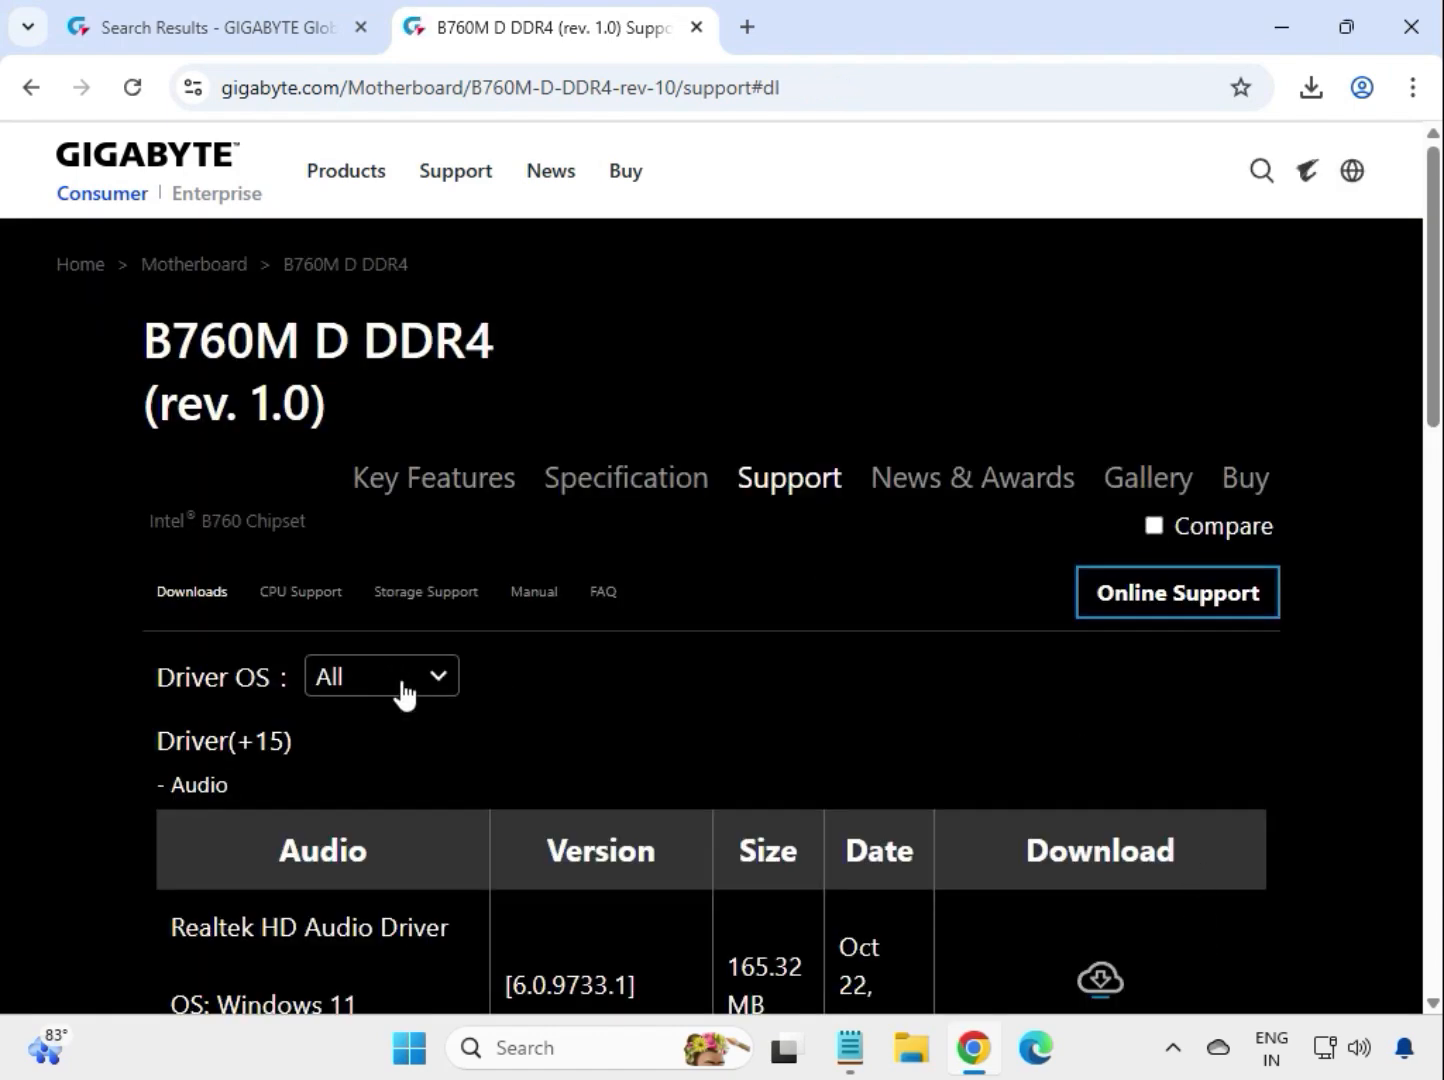
click(402, 683)
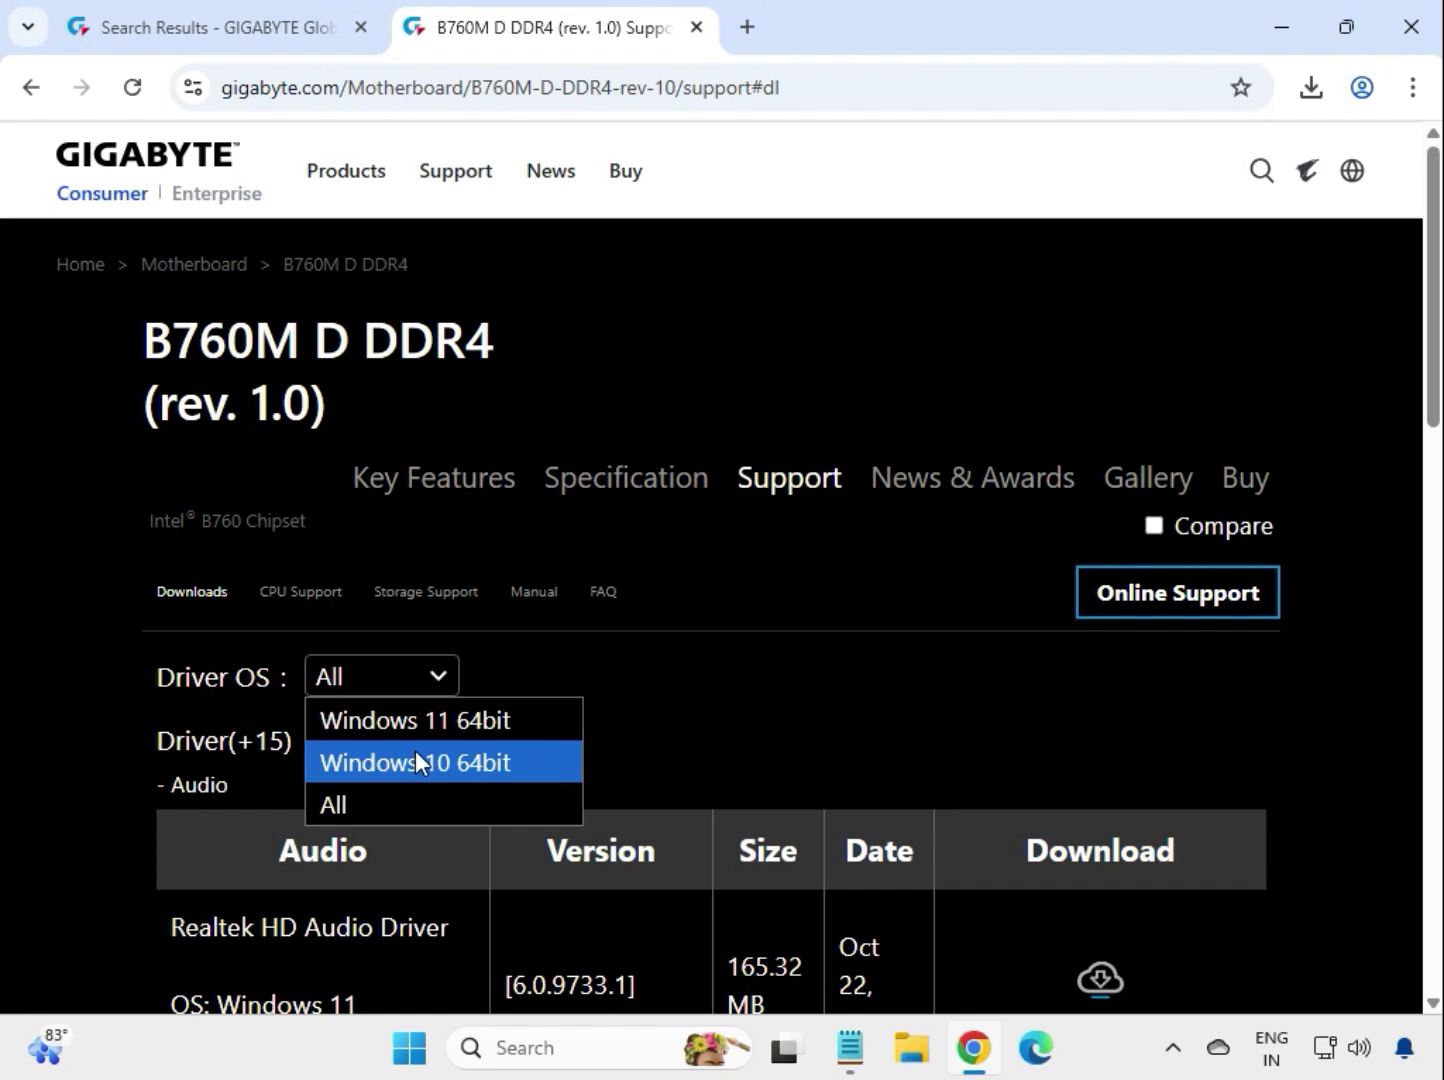
click(451, 727)
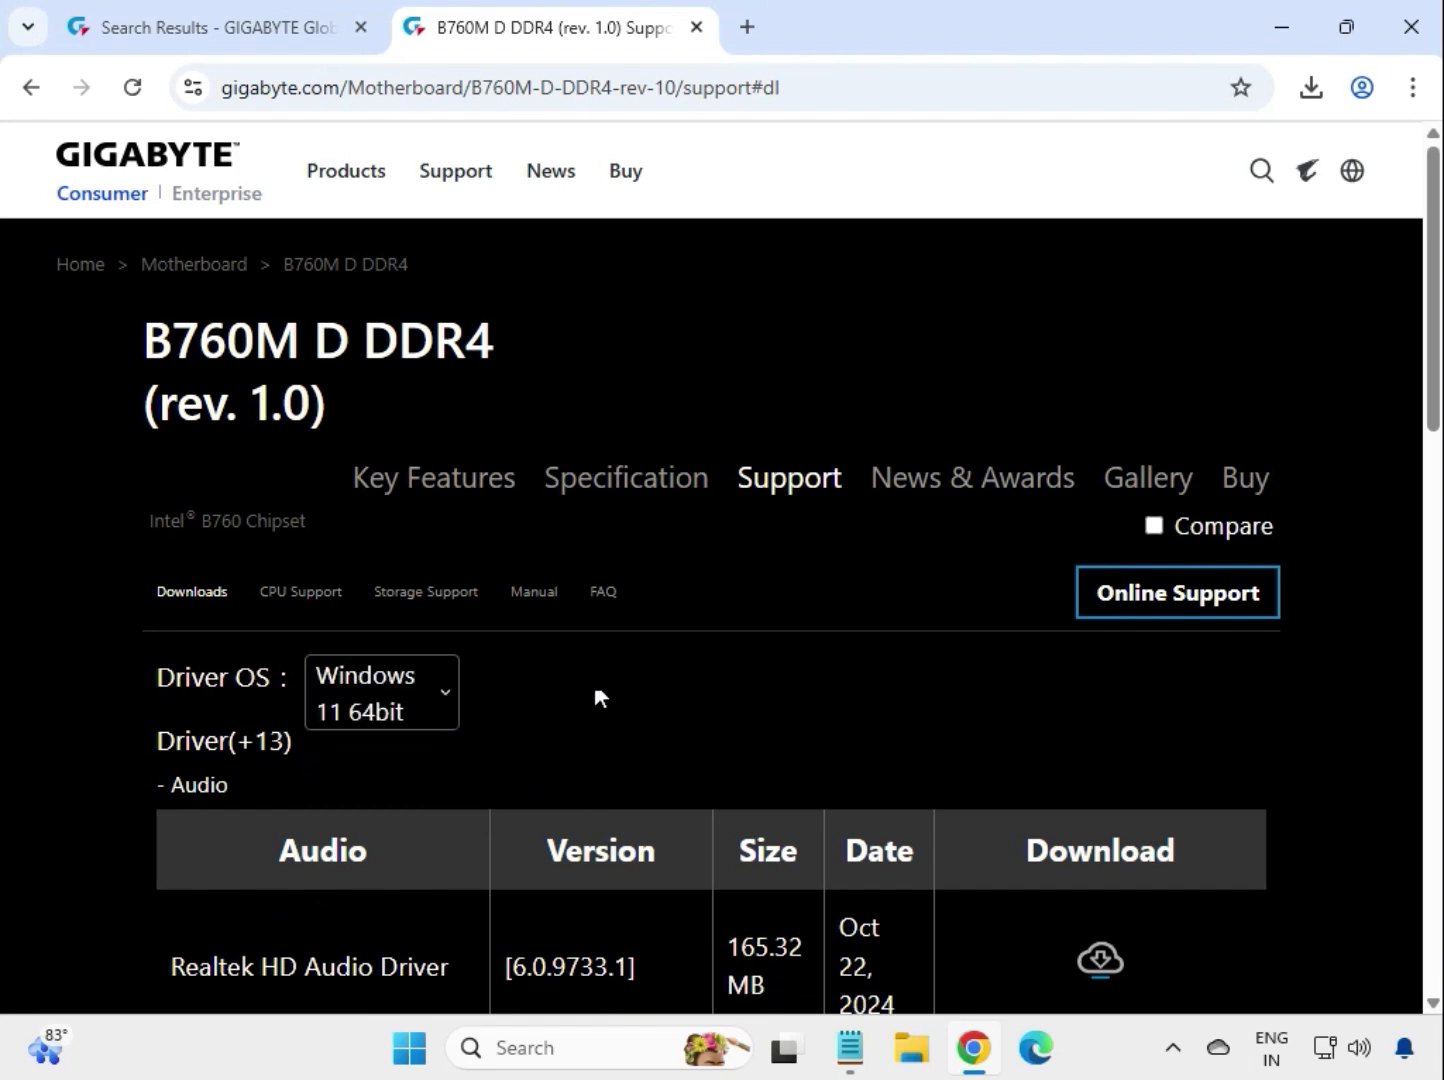
Download the Realtek HD Audio Driver from the Audio category
scroll(1201, 754, down, 1)
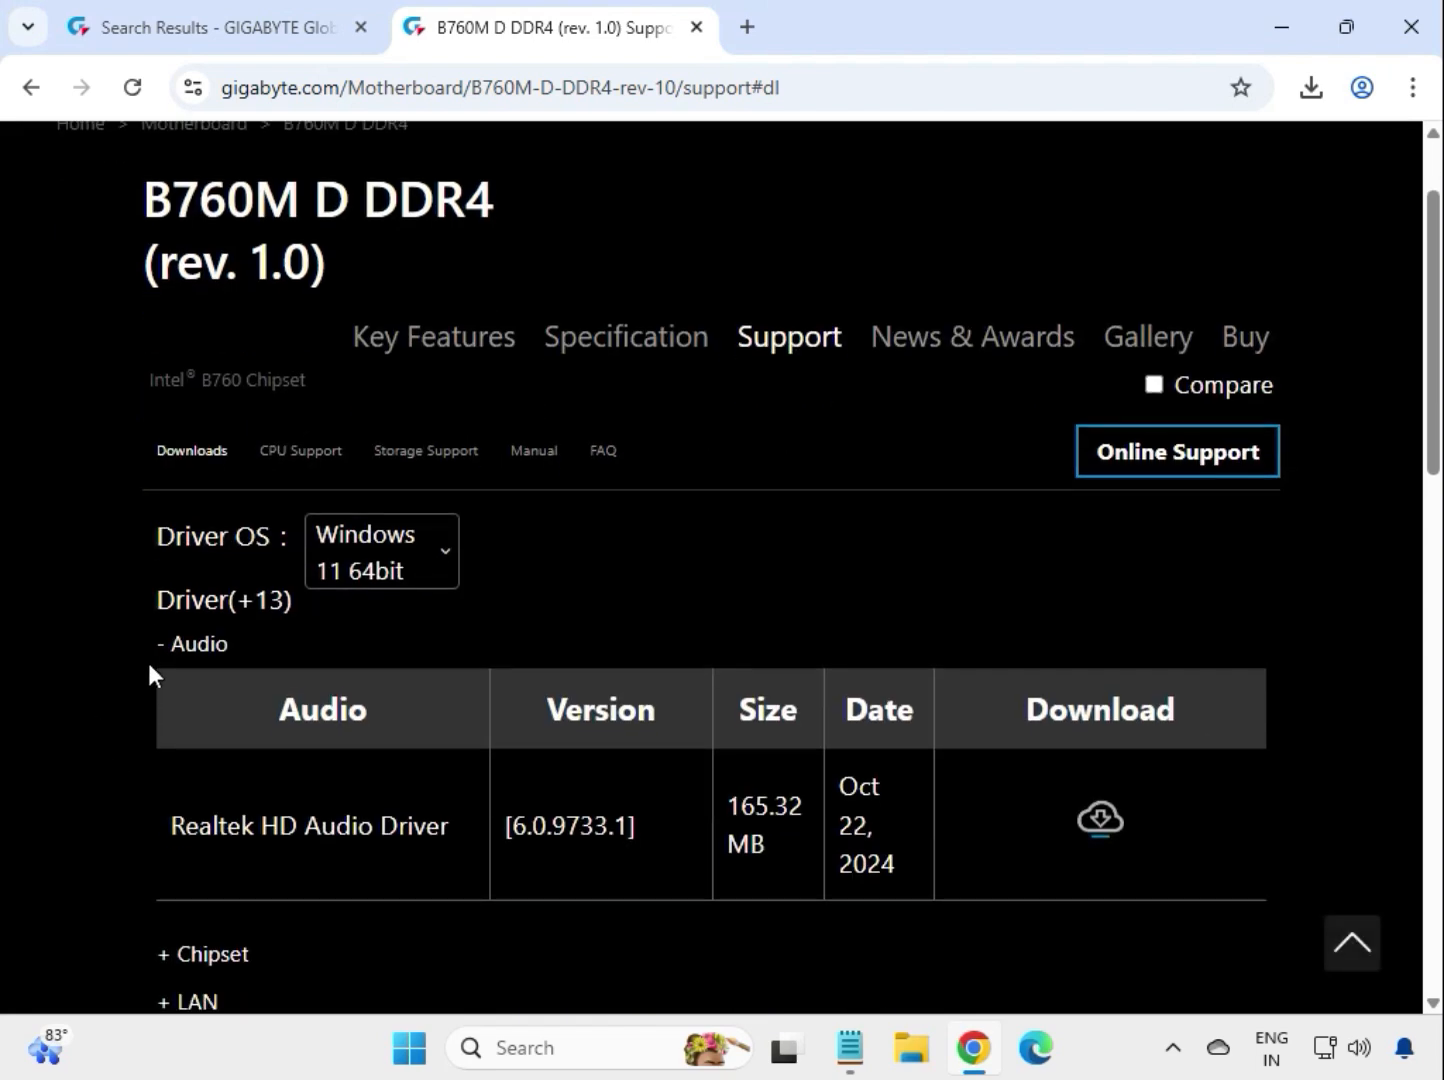
drag(149, 666, 290, 666)
scroll(519, 767, down, 2)
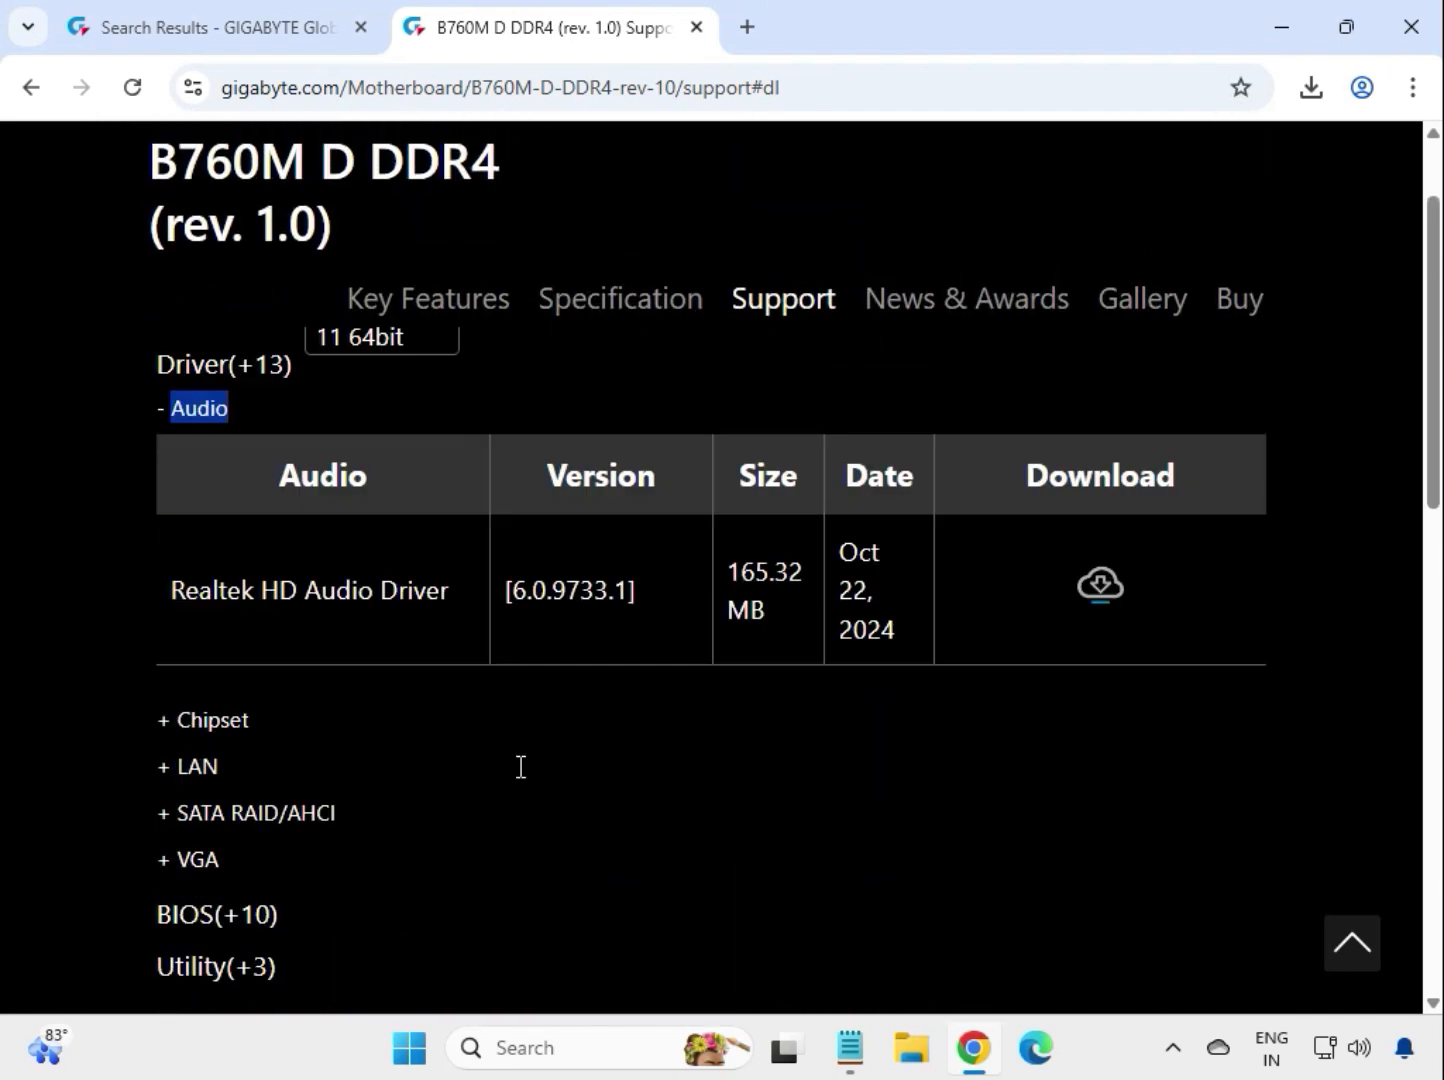
drag(322, 590, 670, 578)
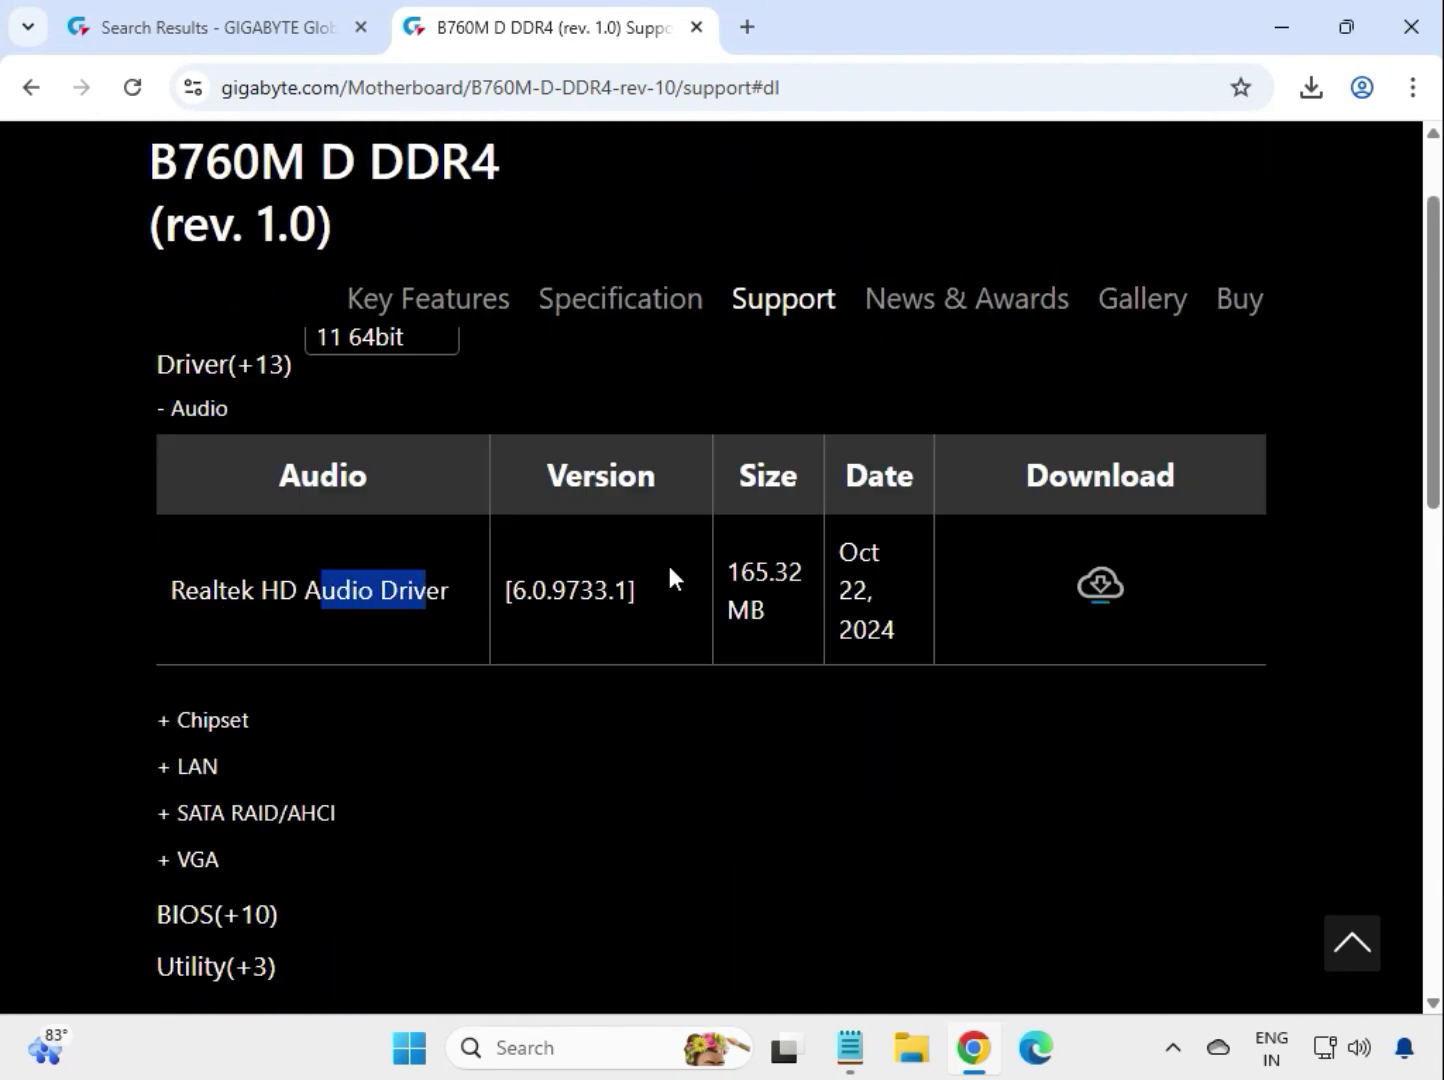
triple_click(764, 611)
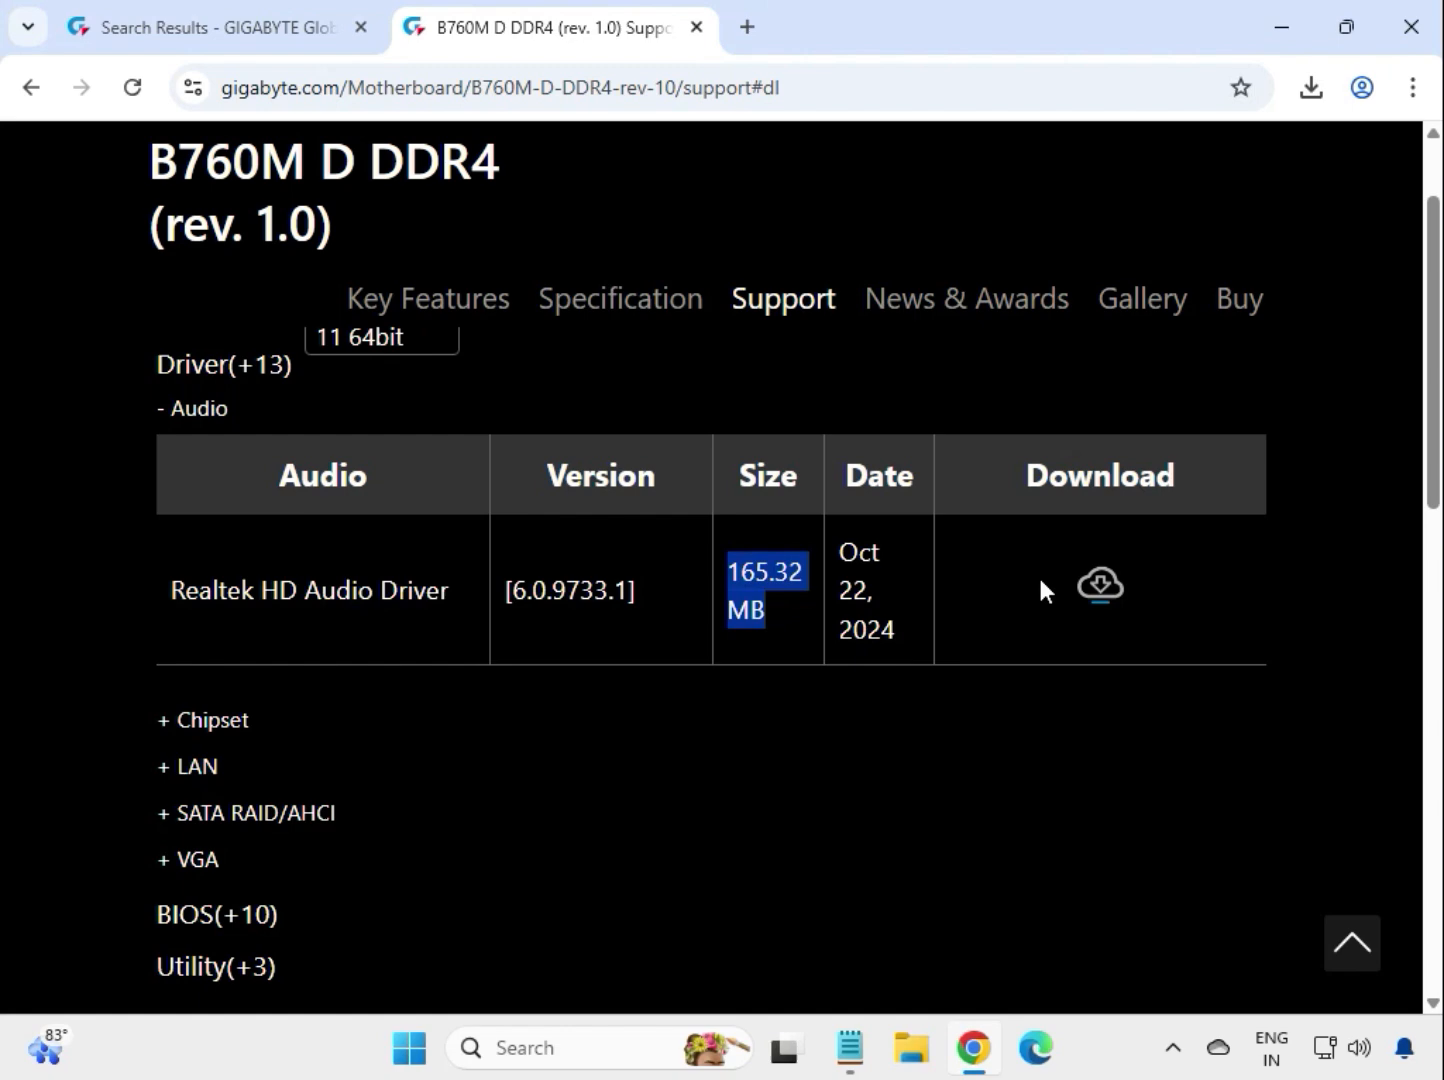
click(1105, 600)
Open the previously downloaded 165 MB Realtek audio driver archive, the (1).zip copy, from the recent download history
click(1310, 88)
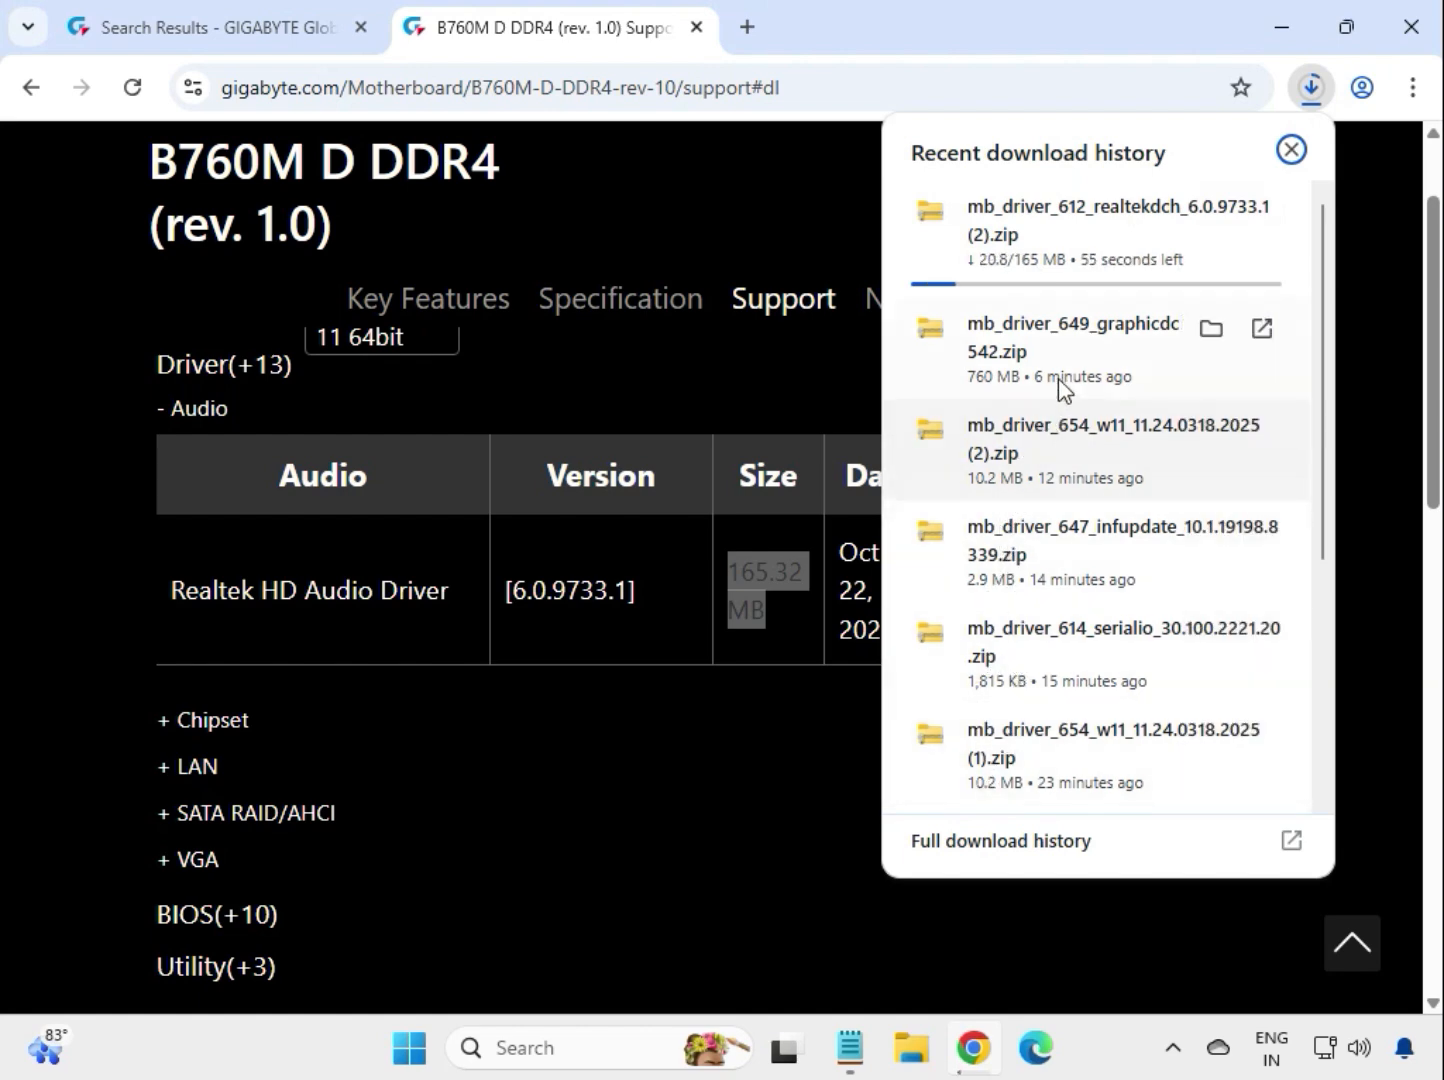
drag(1320, 355, 1302, 524)
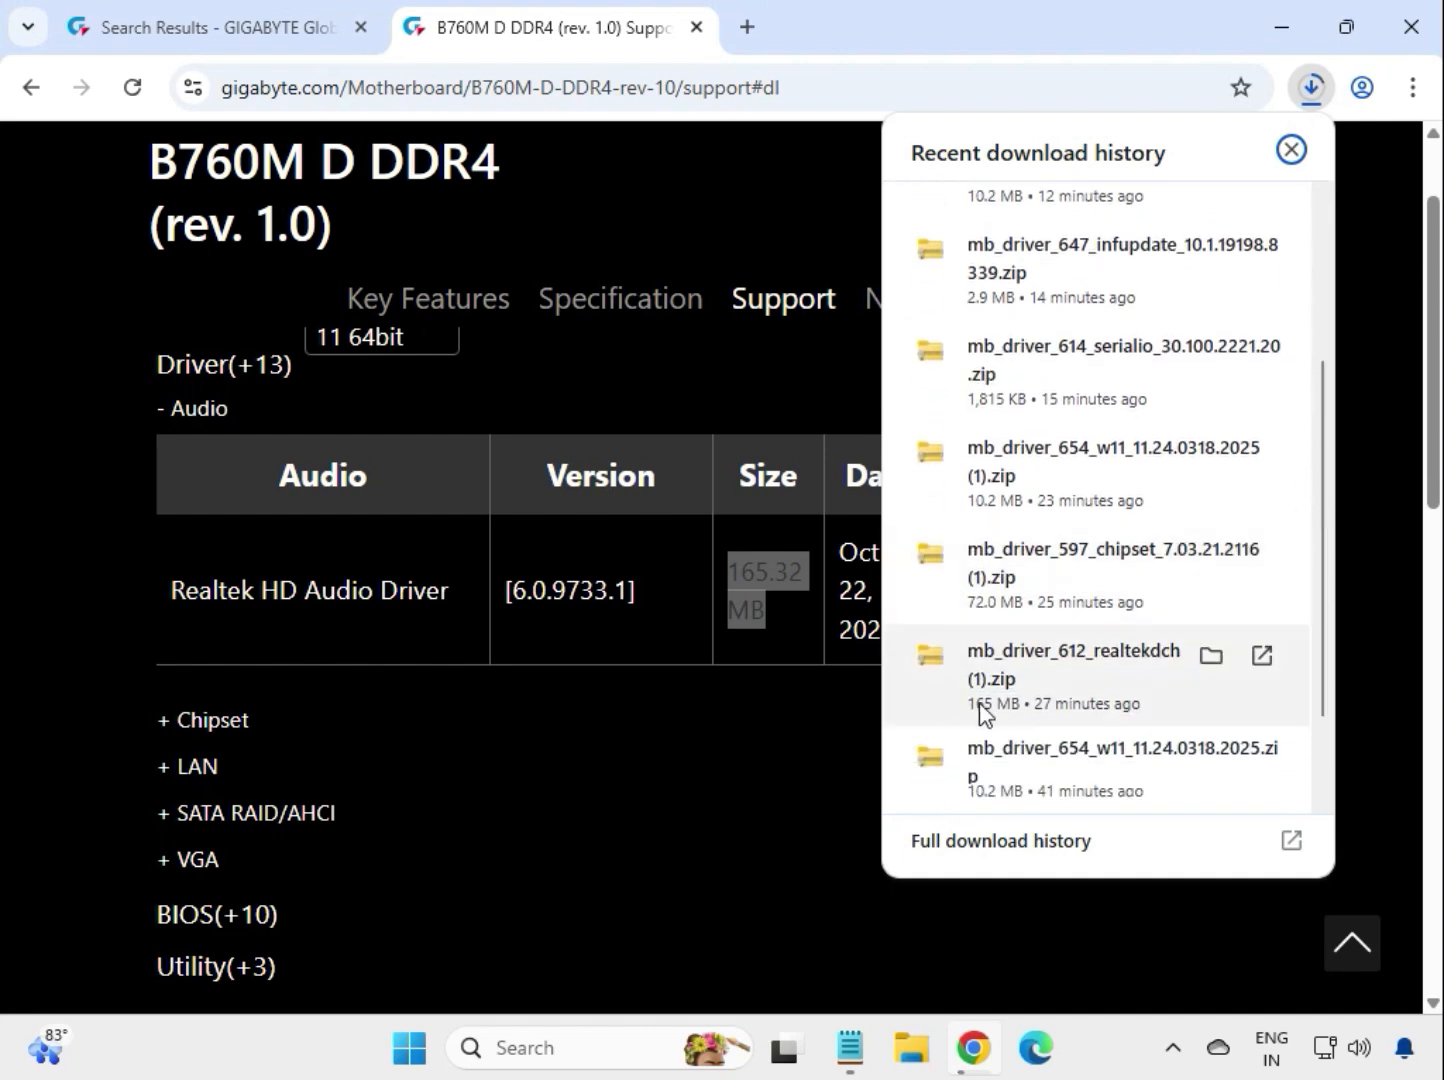
click(1017, 700)
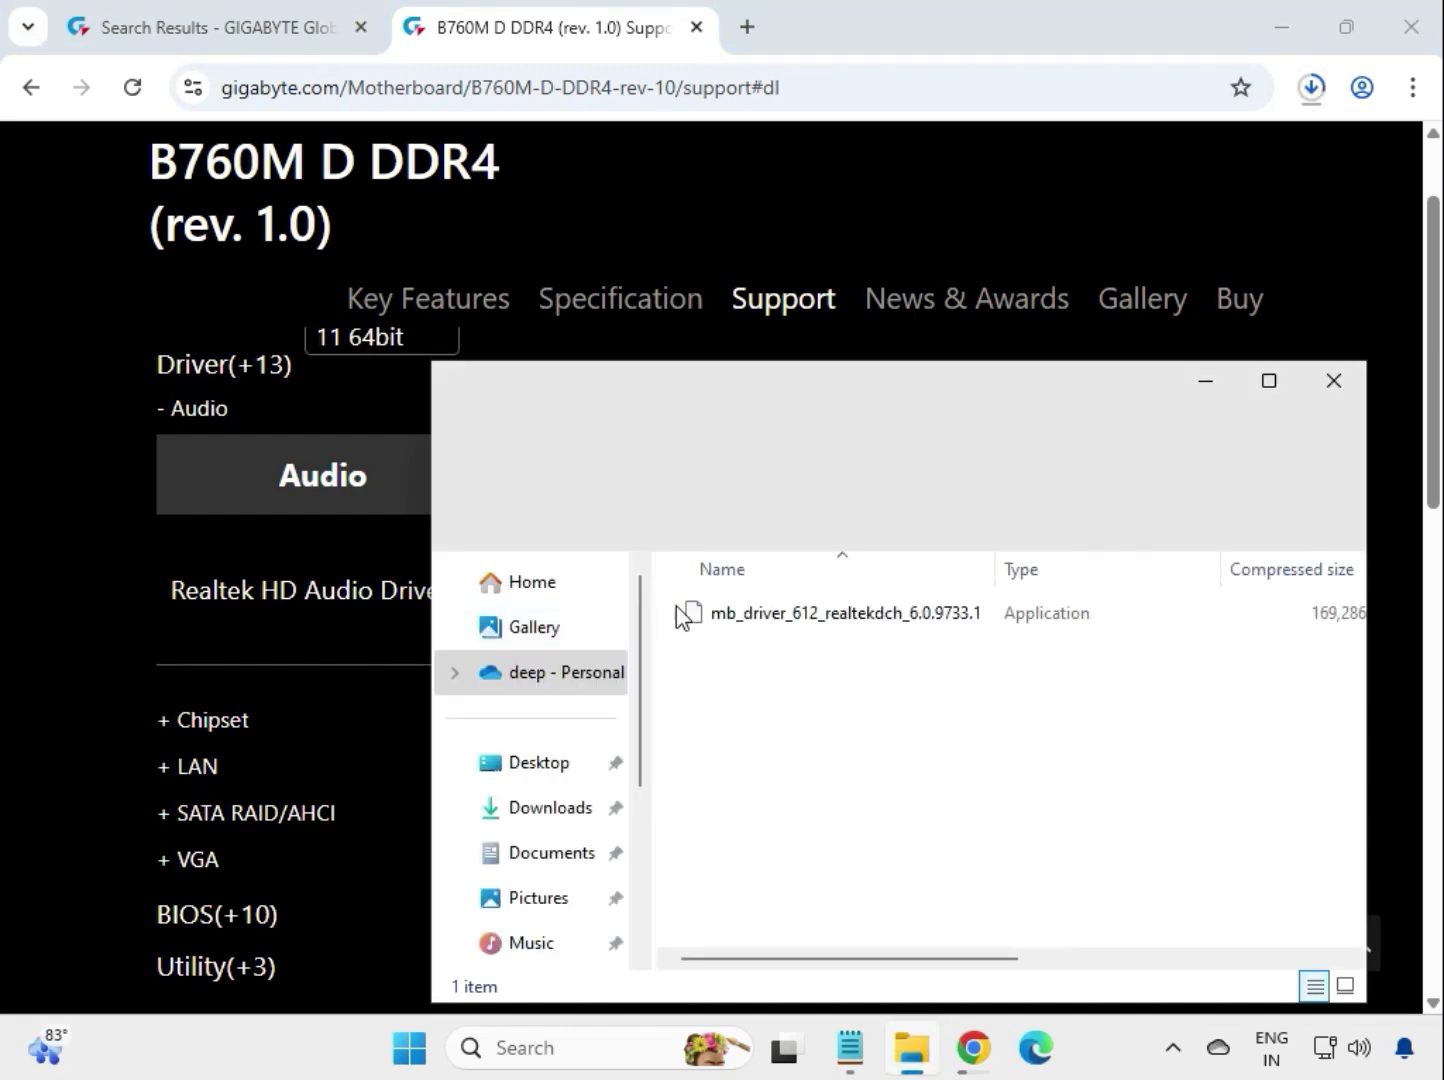
Install the audio driver with mb_driver_612_realtekdch_6.0.9733.1, allowing it to make changes to the device, and close the archive window
click(779, 617)
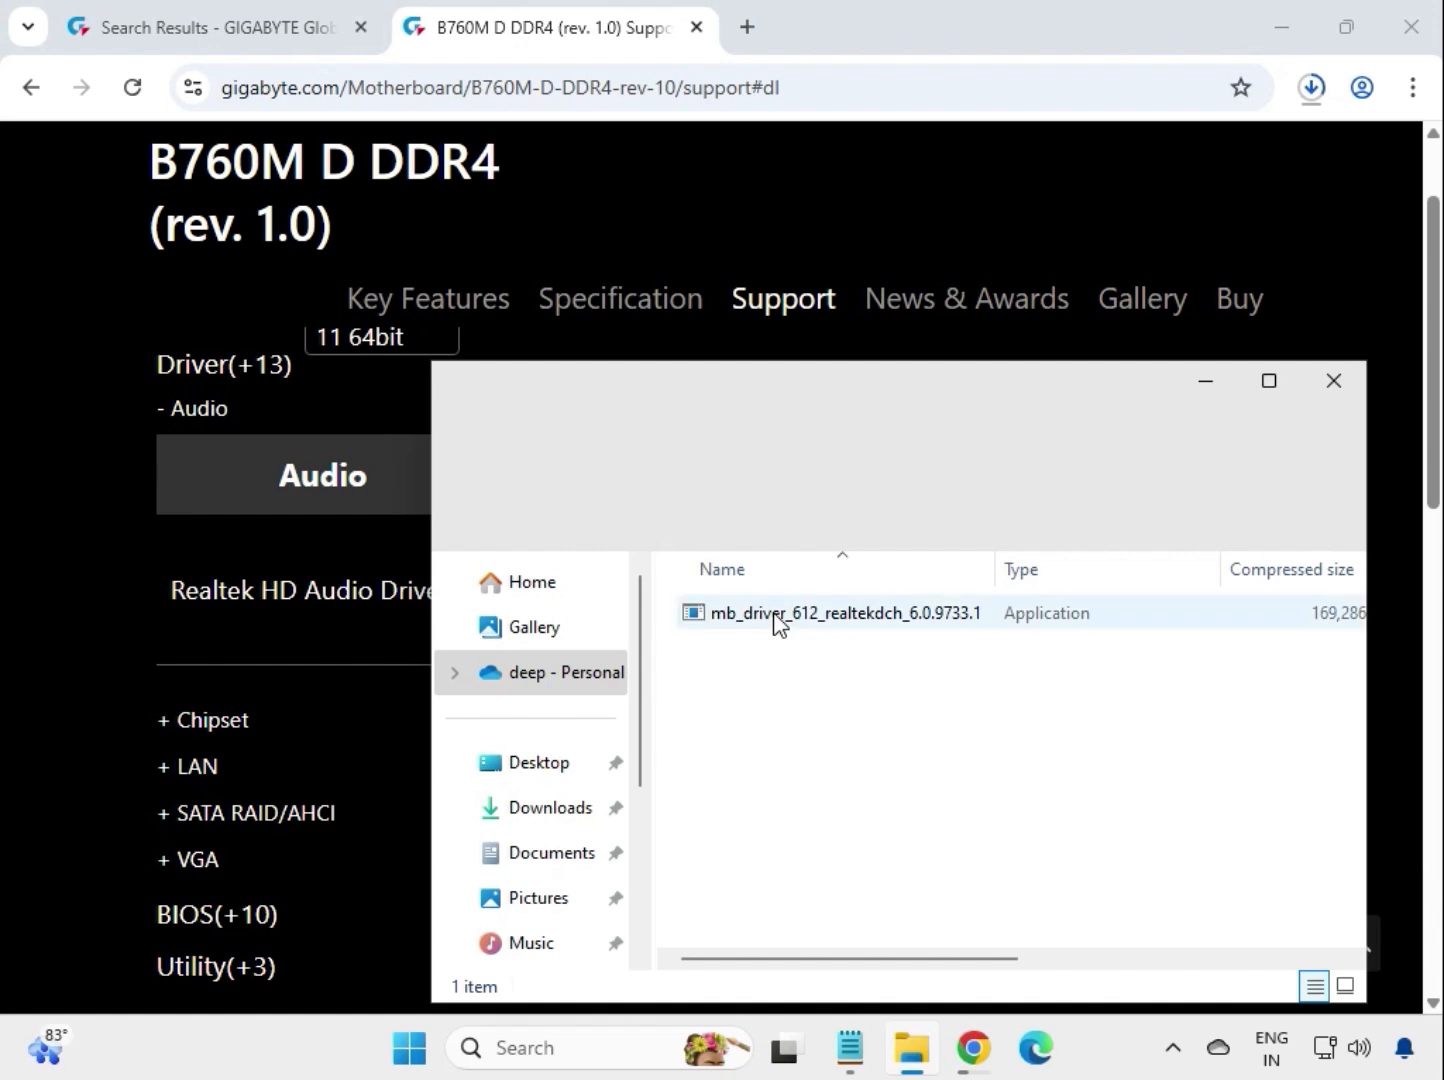
click(779, 622)
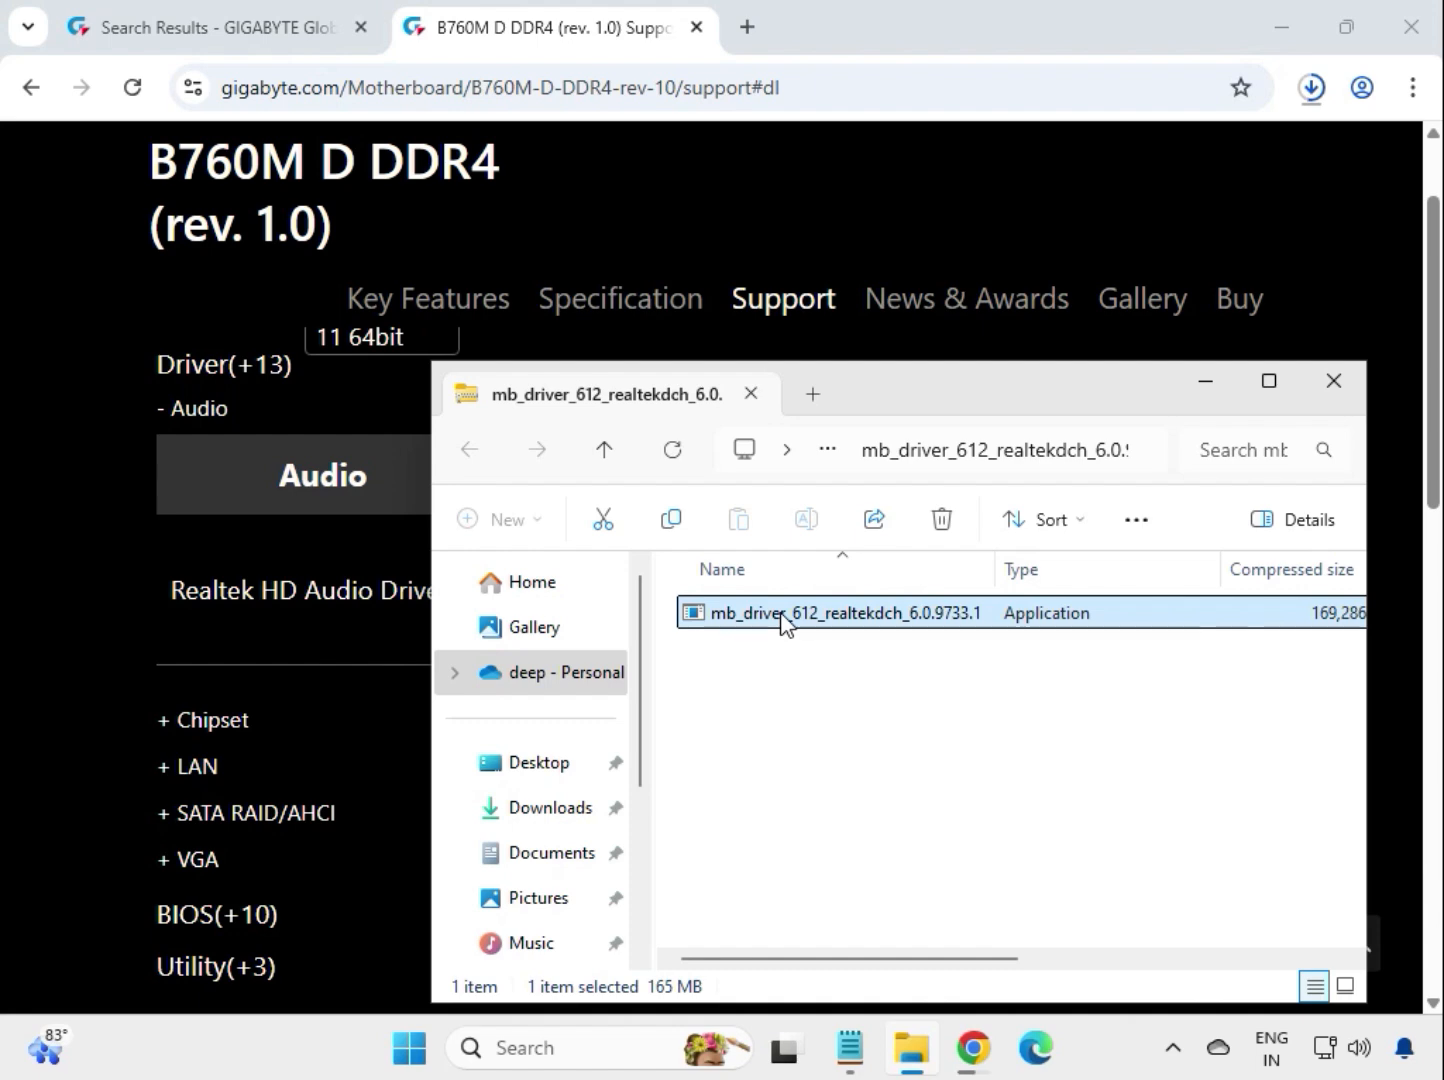
double_click(781, 614)
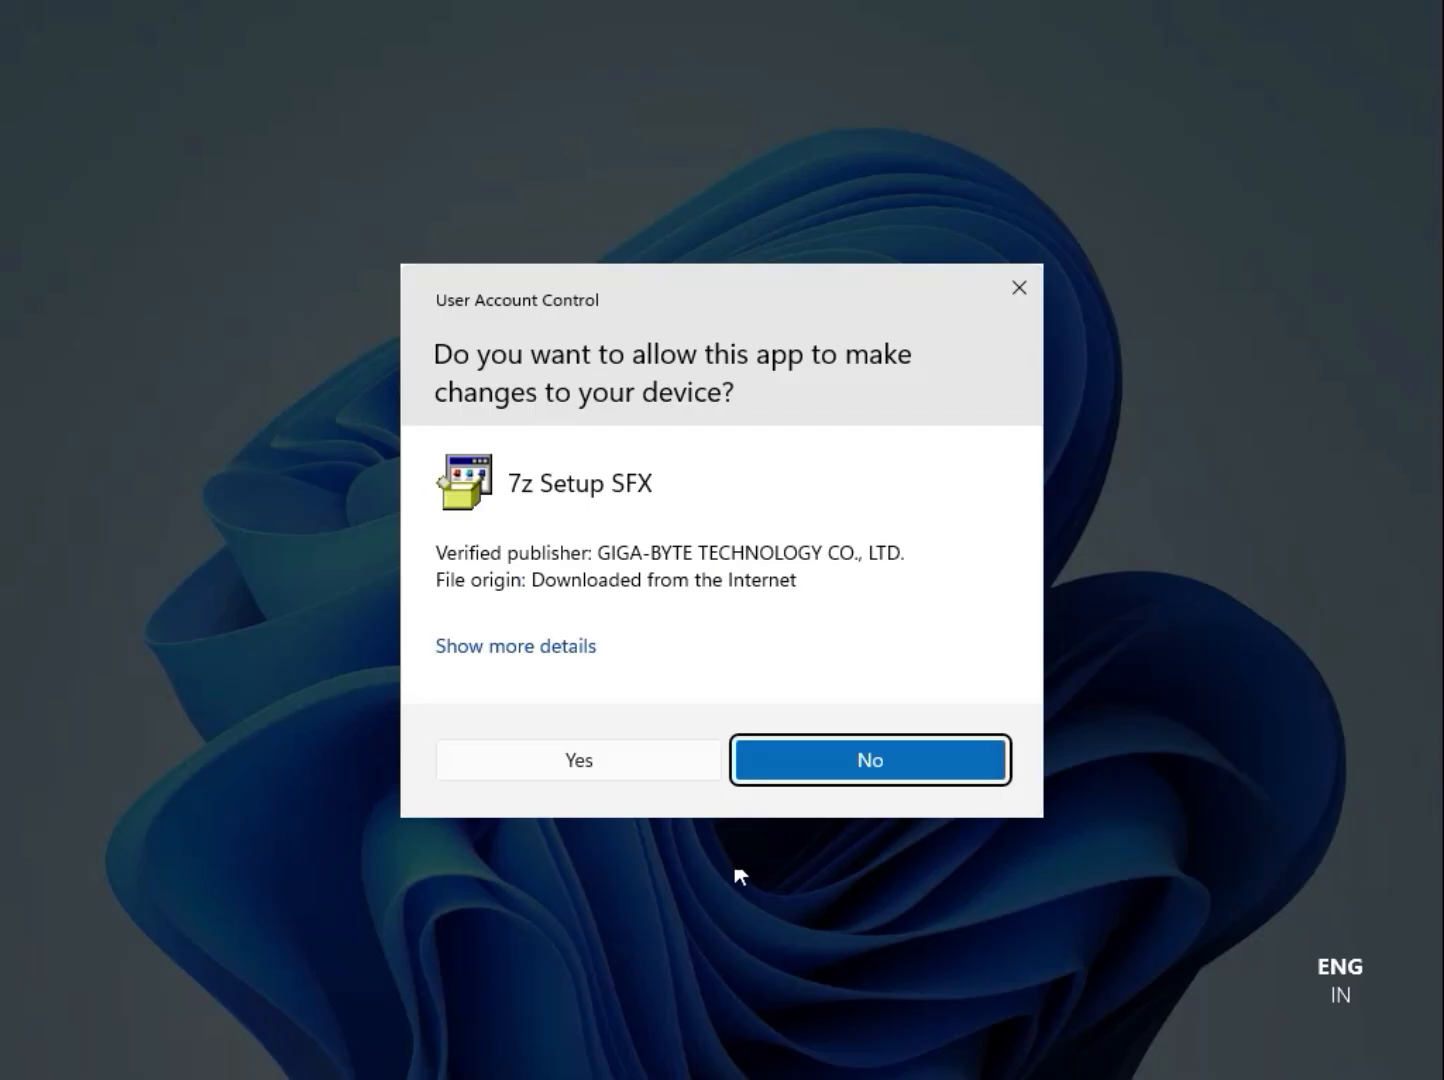
click(606, 779)
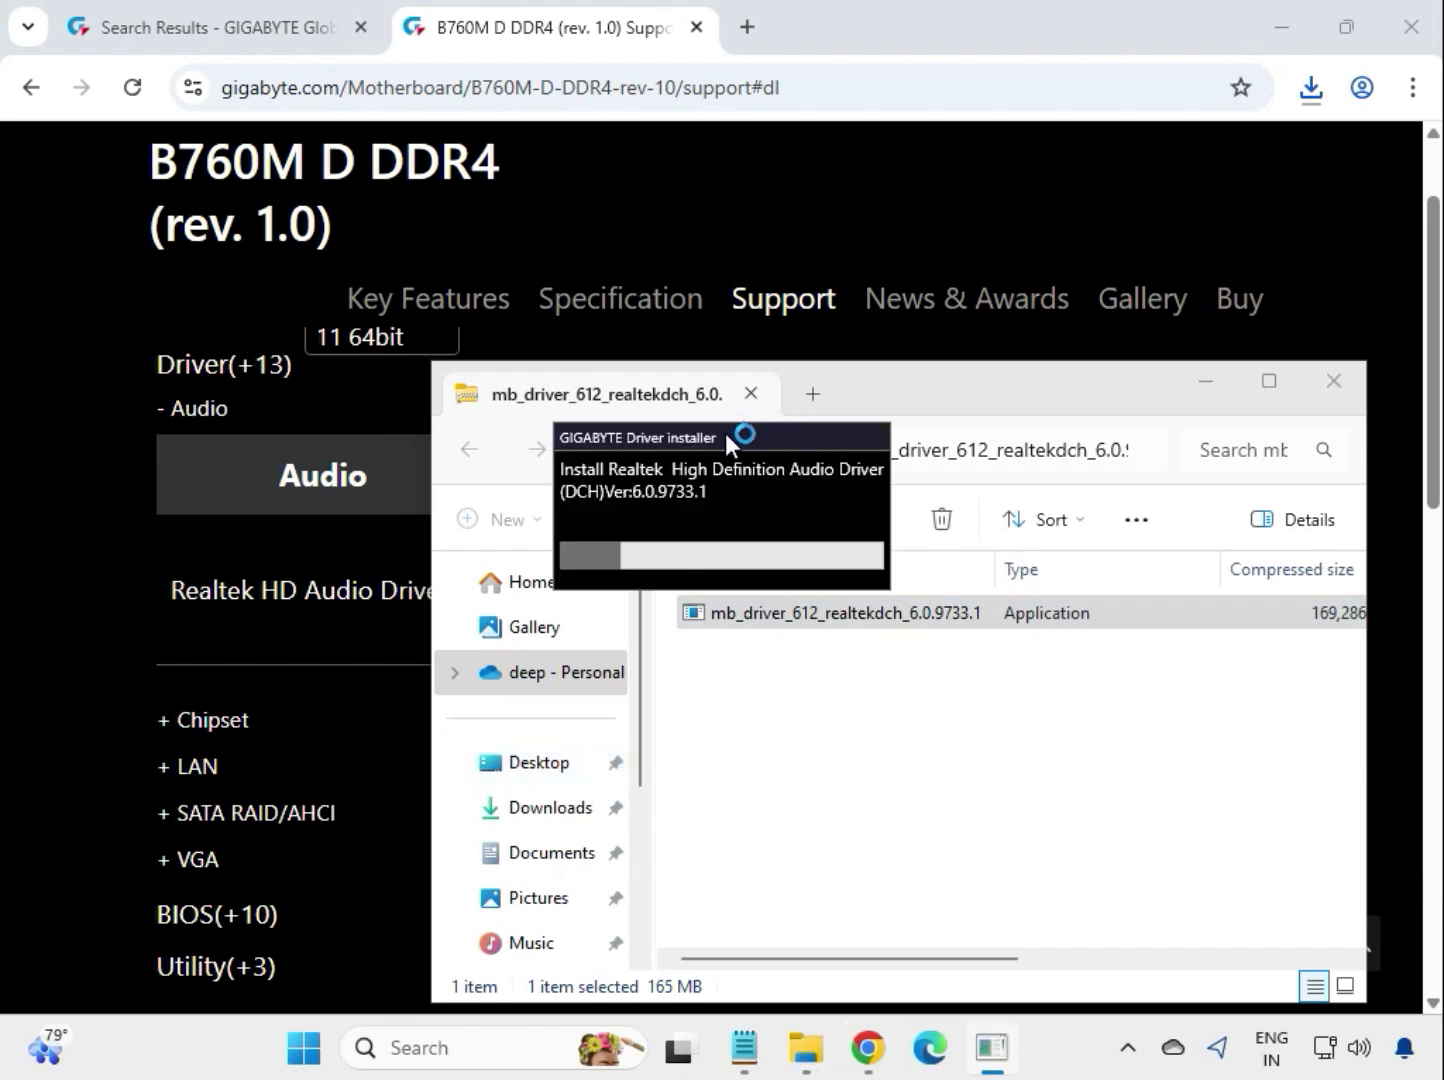
drag(725, 433, 901, 647)
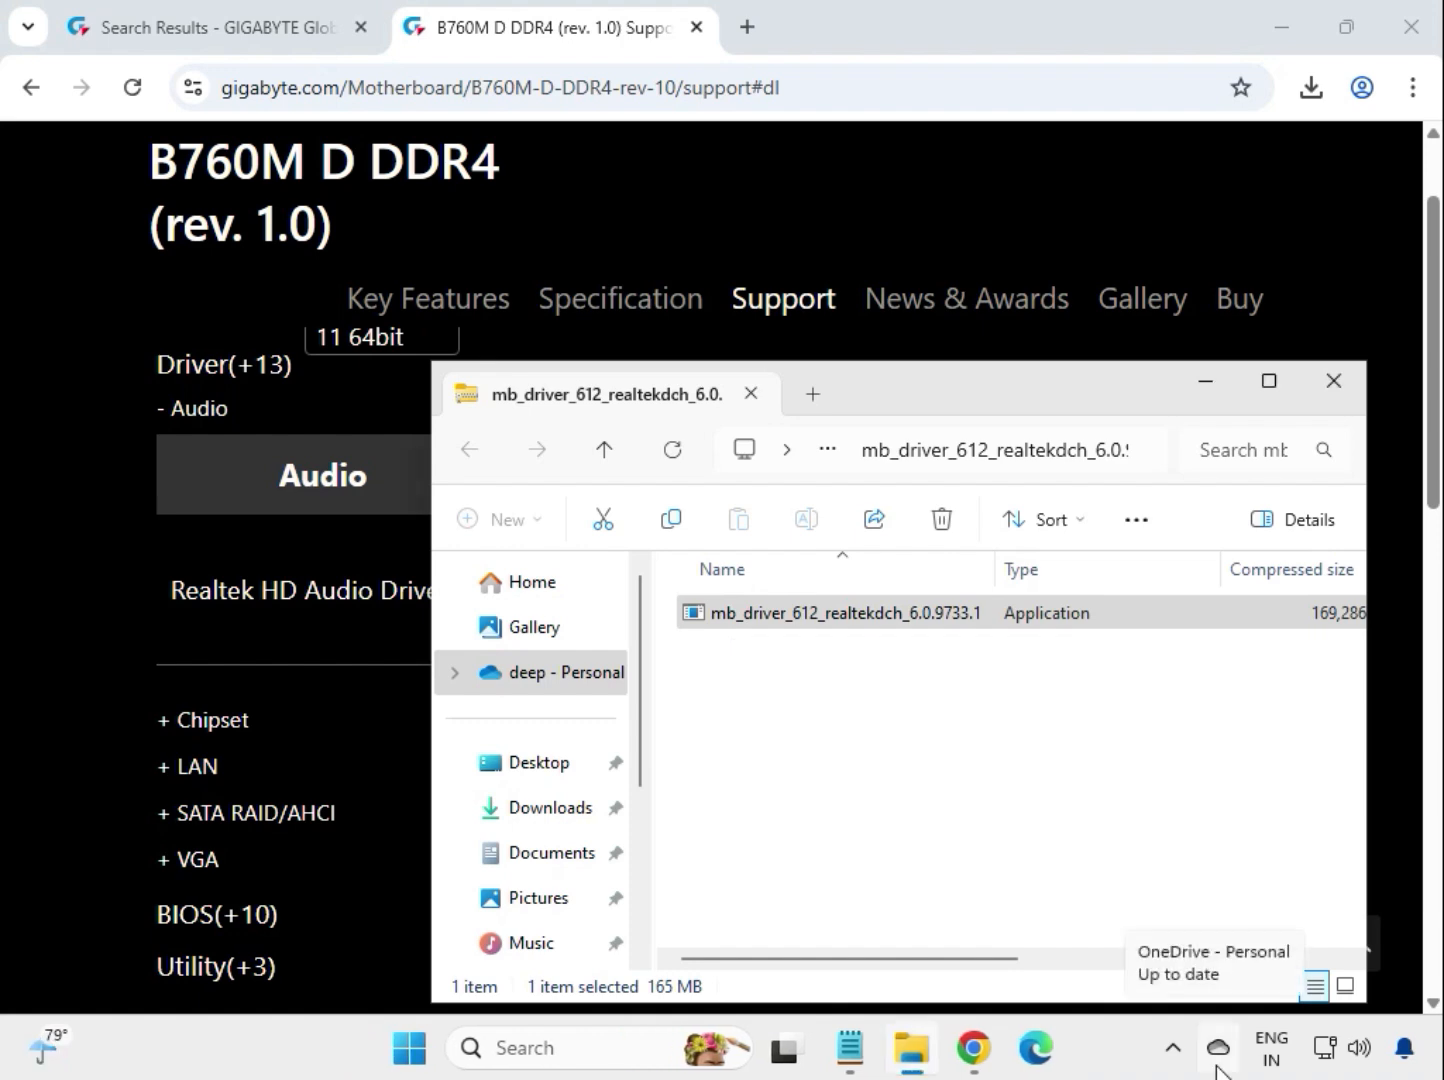
click(1330, 386)
click(1352, 466)
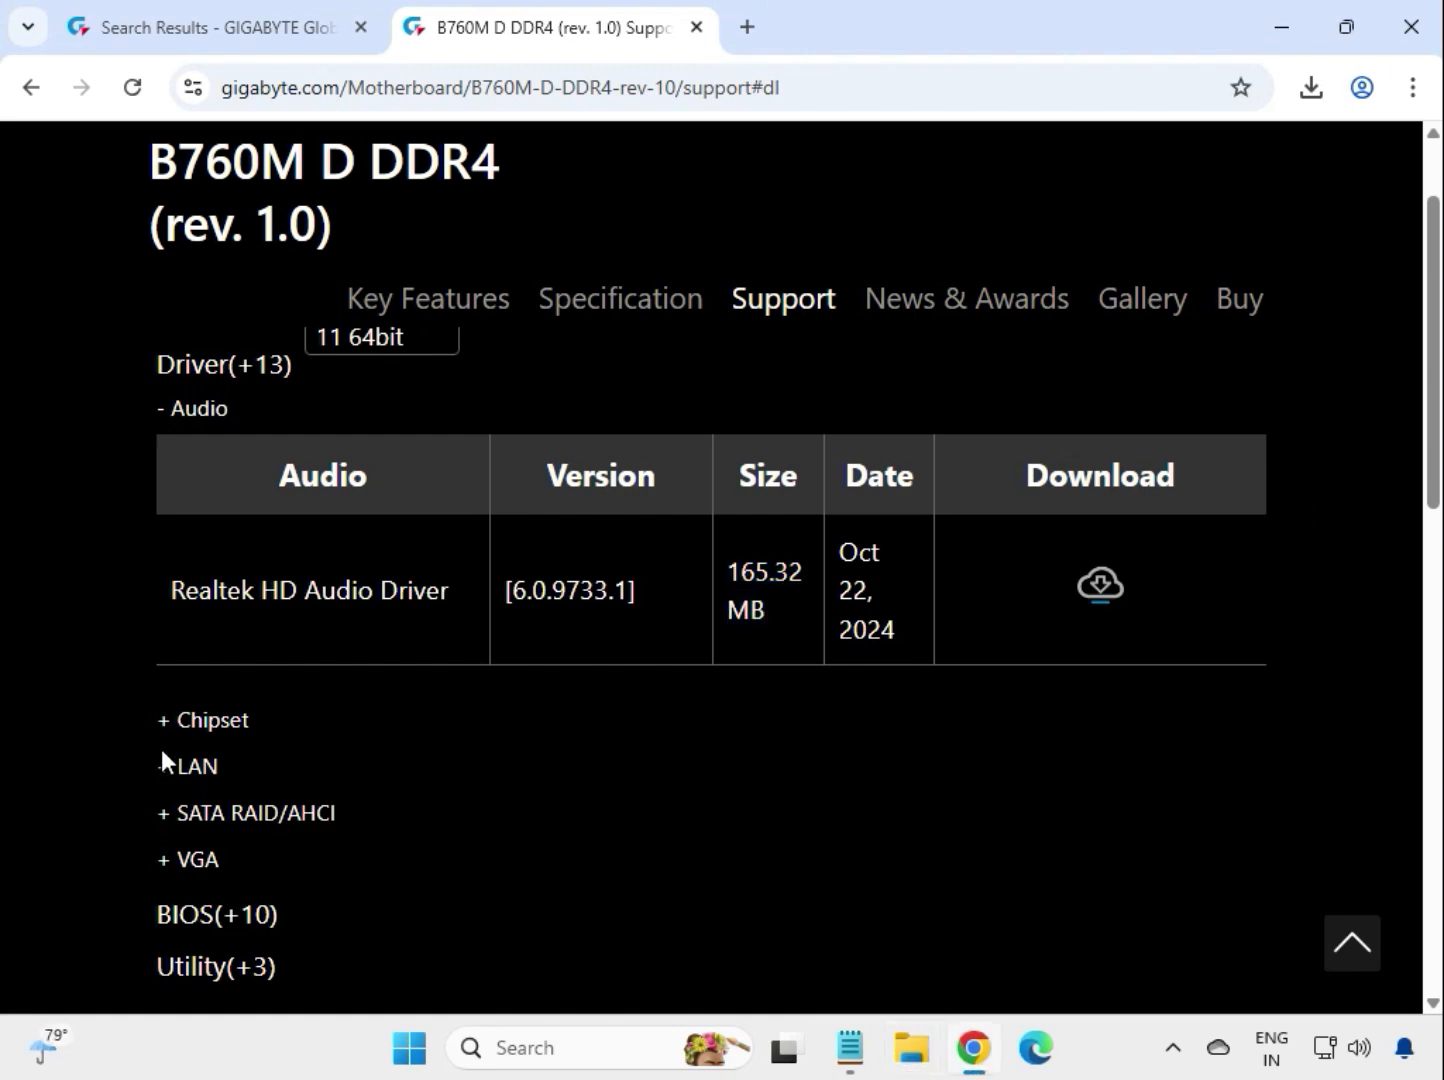
Expand the Chipset category and download the Intel Serial I/O driver
click(216, 722)
scroll(249, 741, down, 3)
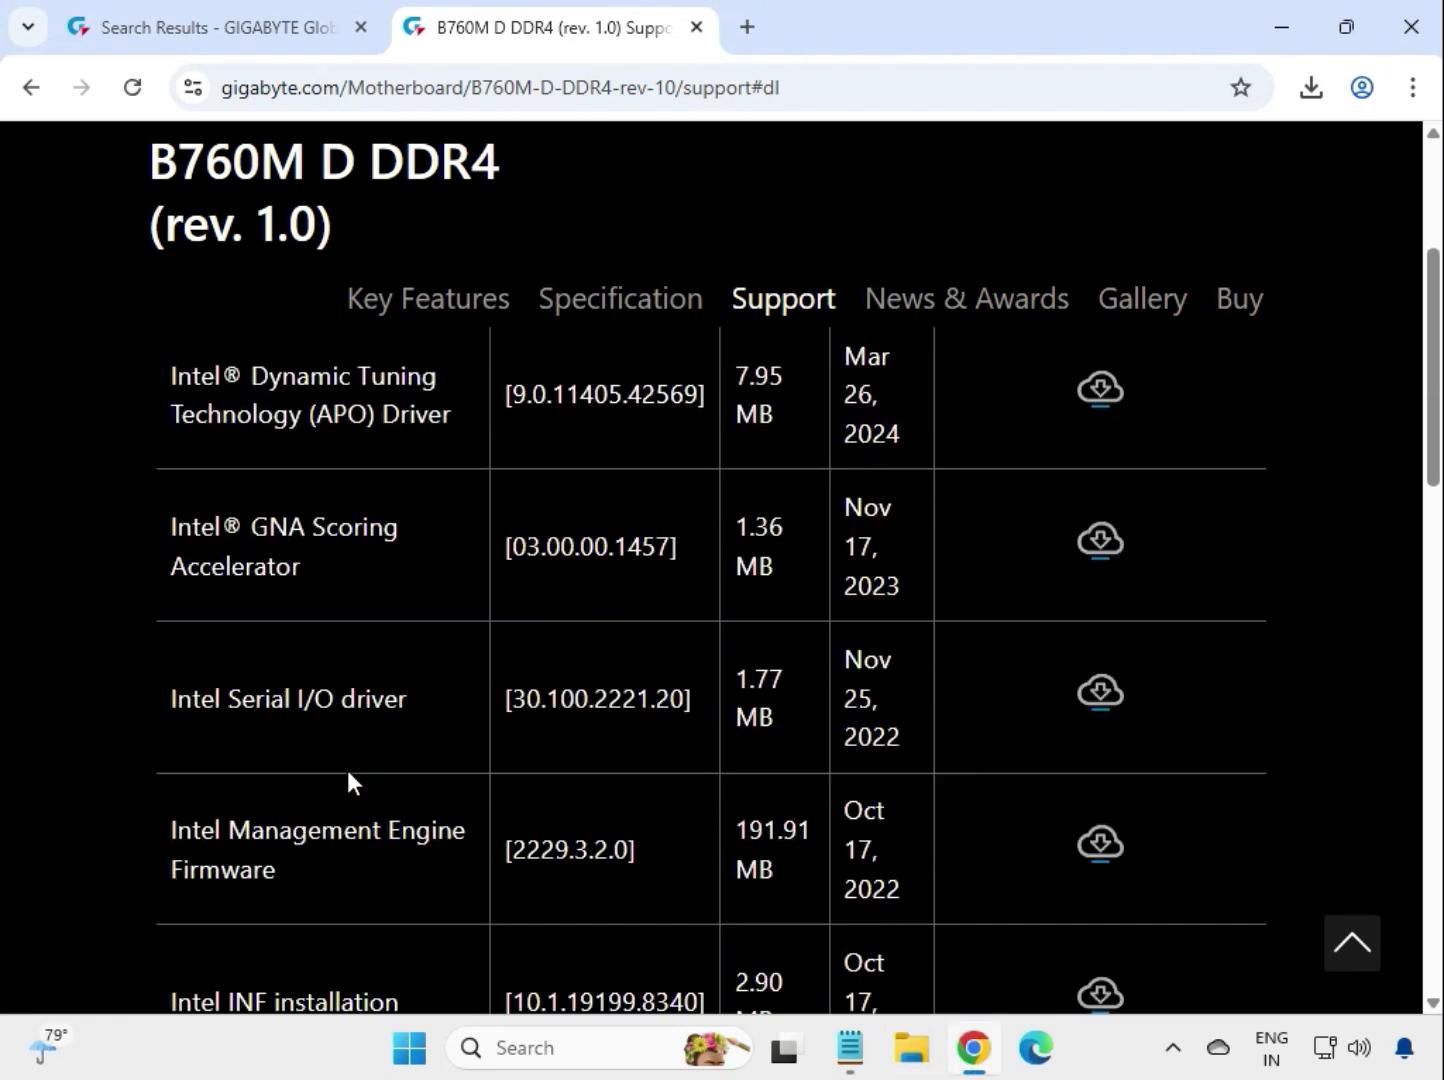
drag(198, 659, 454, 665)
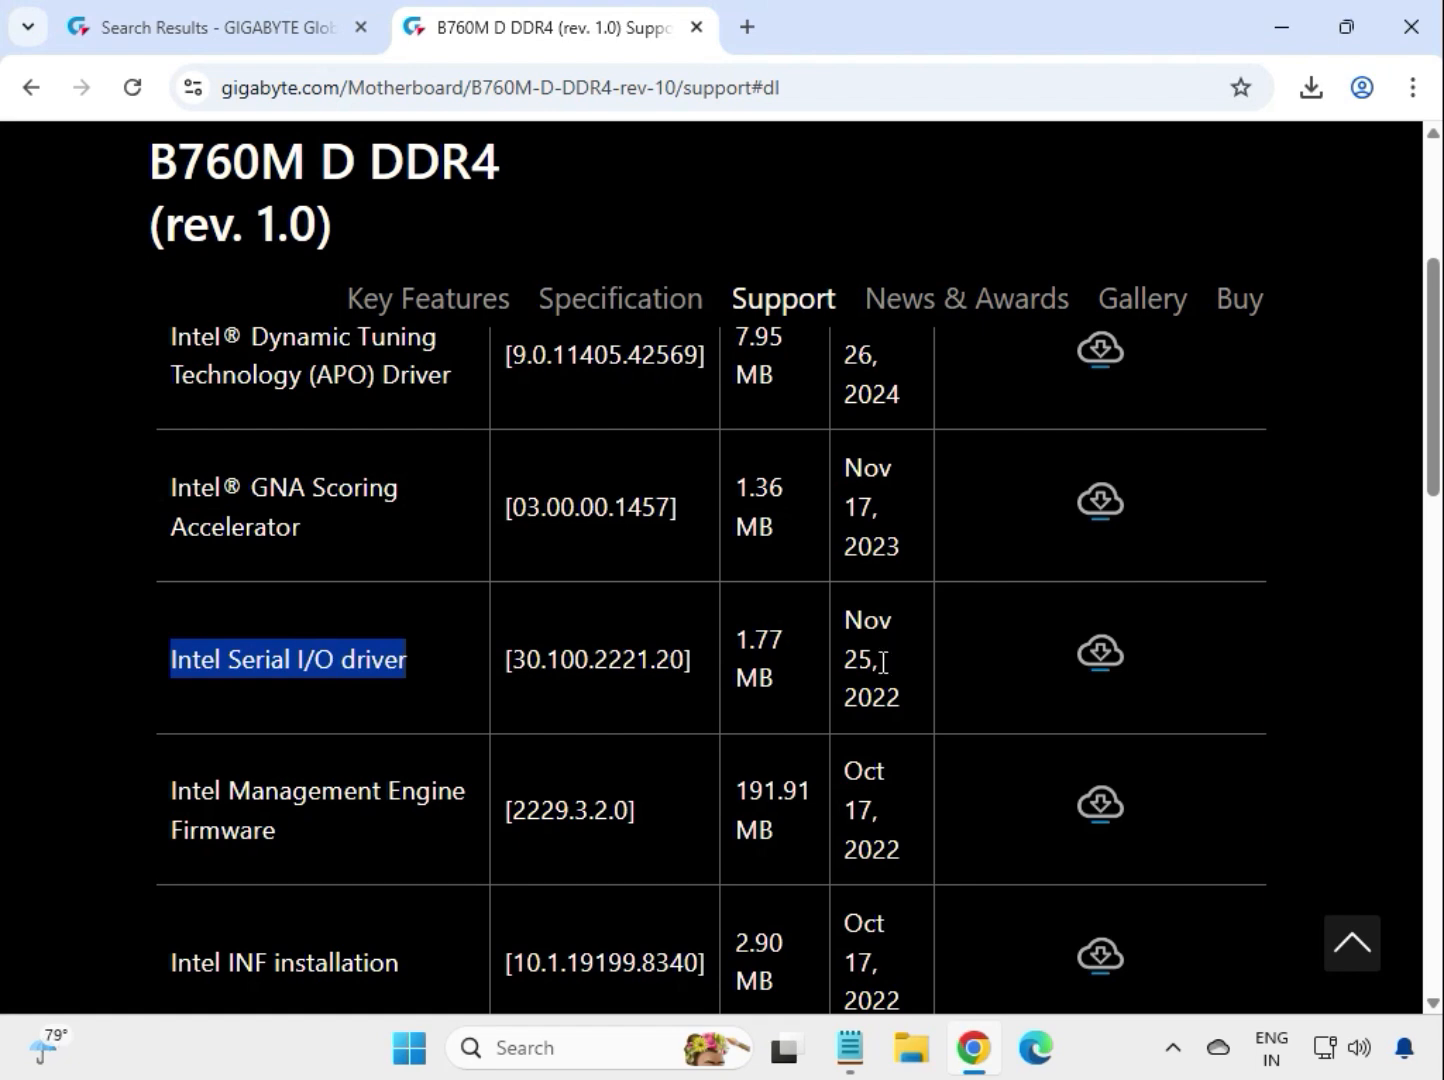
click(1114, 660)
Open the downloaded Serial I/O archive, install the driver with 669_30.100.2221.20_SETUPSERIALIO, and close the archive window
click(1310, 90)
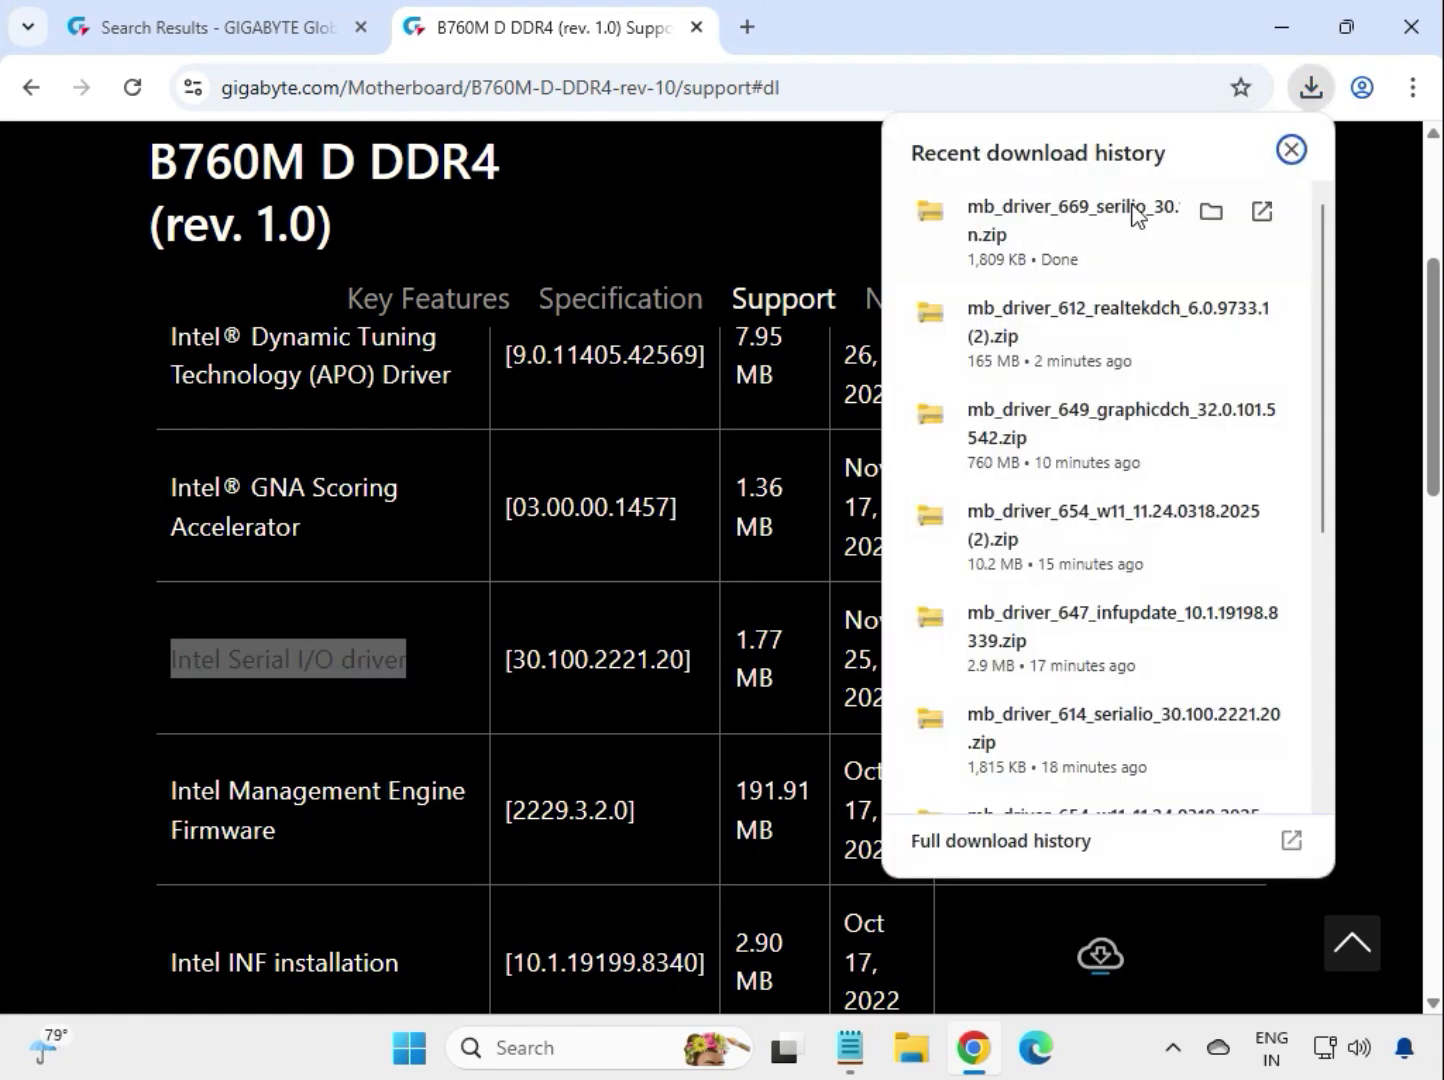
click(1114, 223)
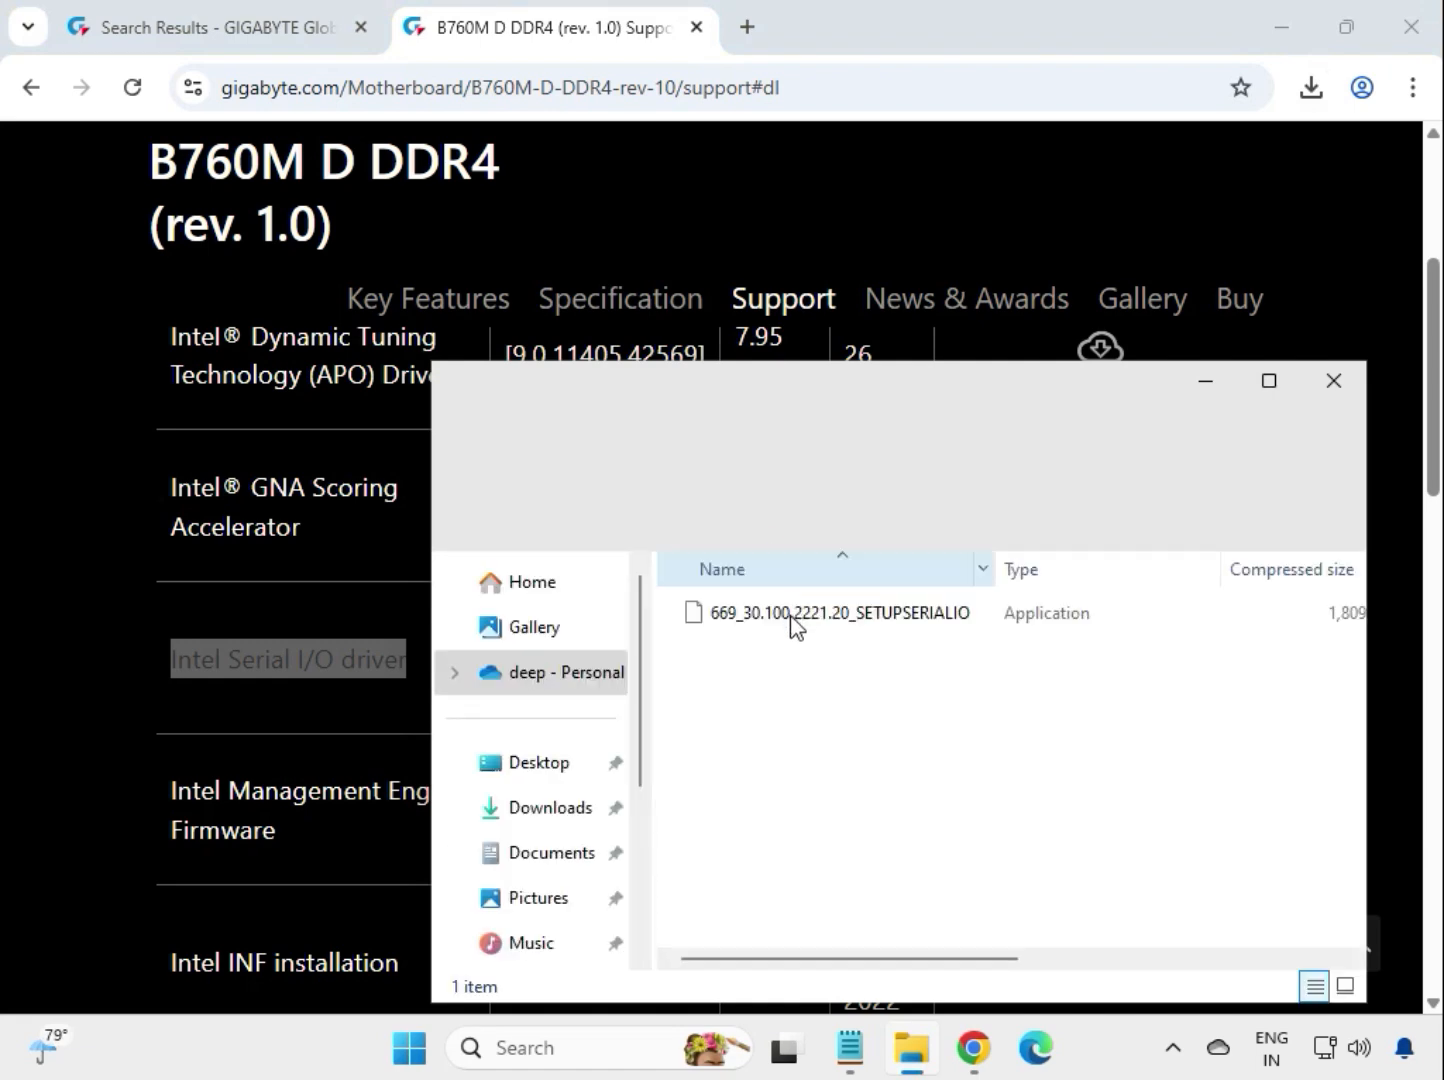
click(790, 613)
double_click(789, 614)
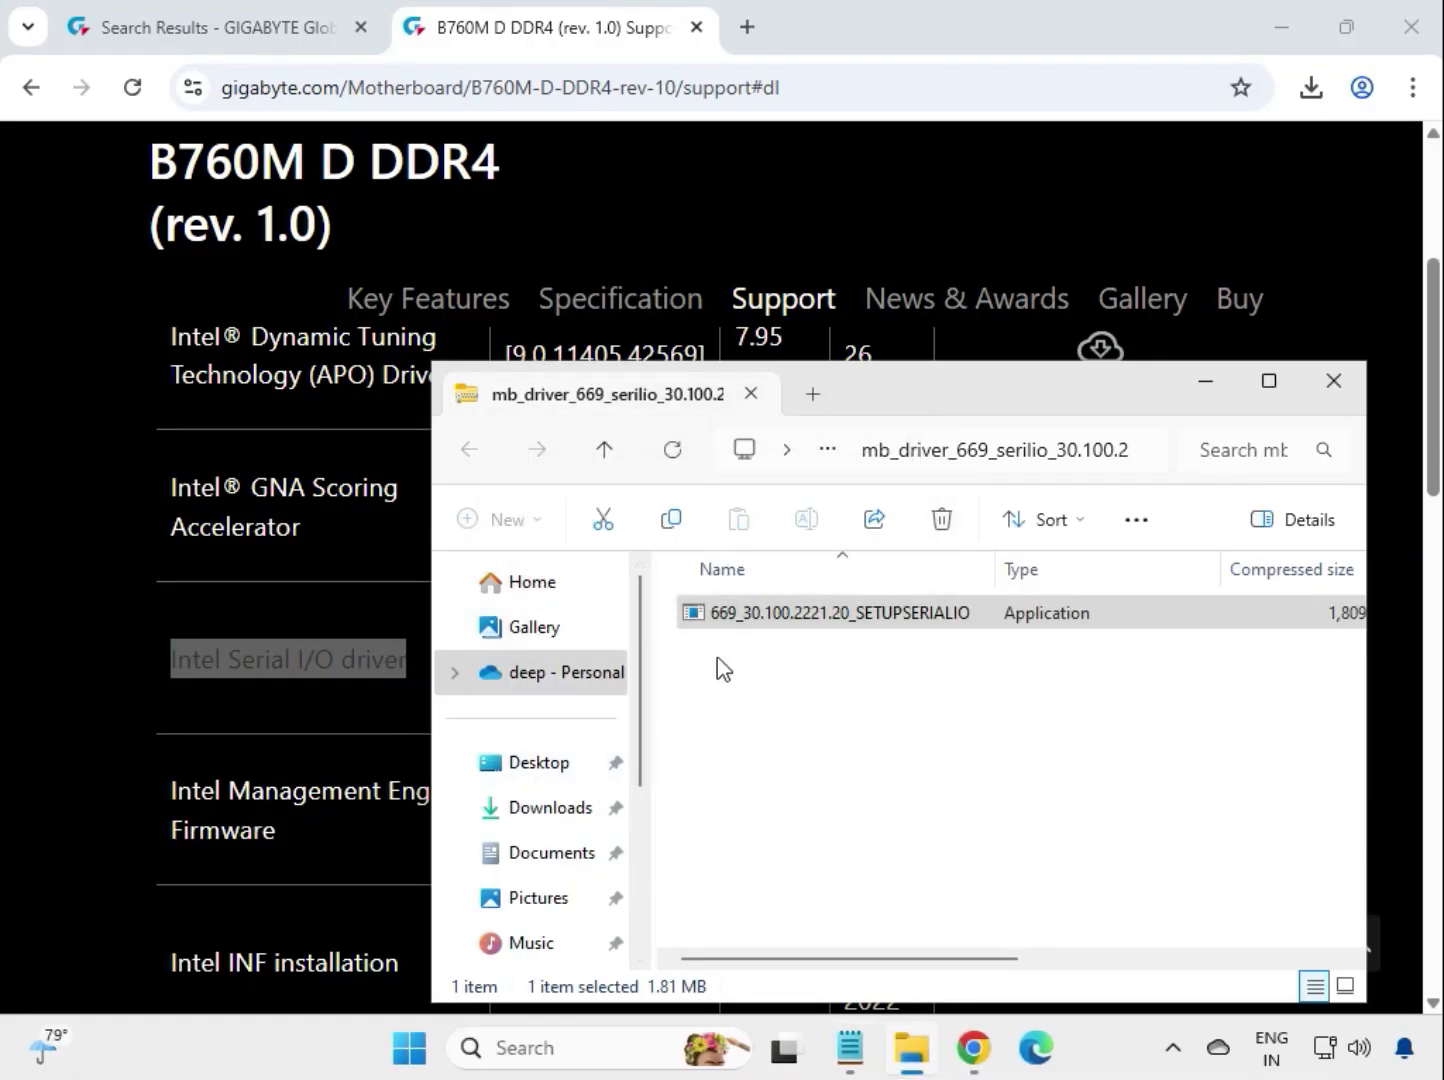
click(723, 622)
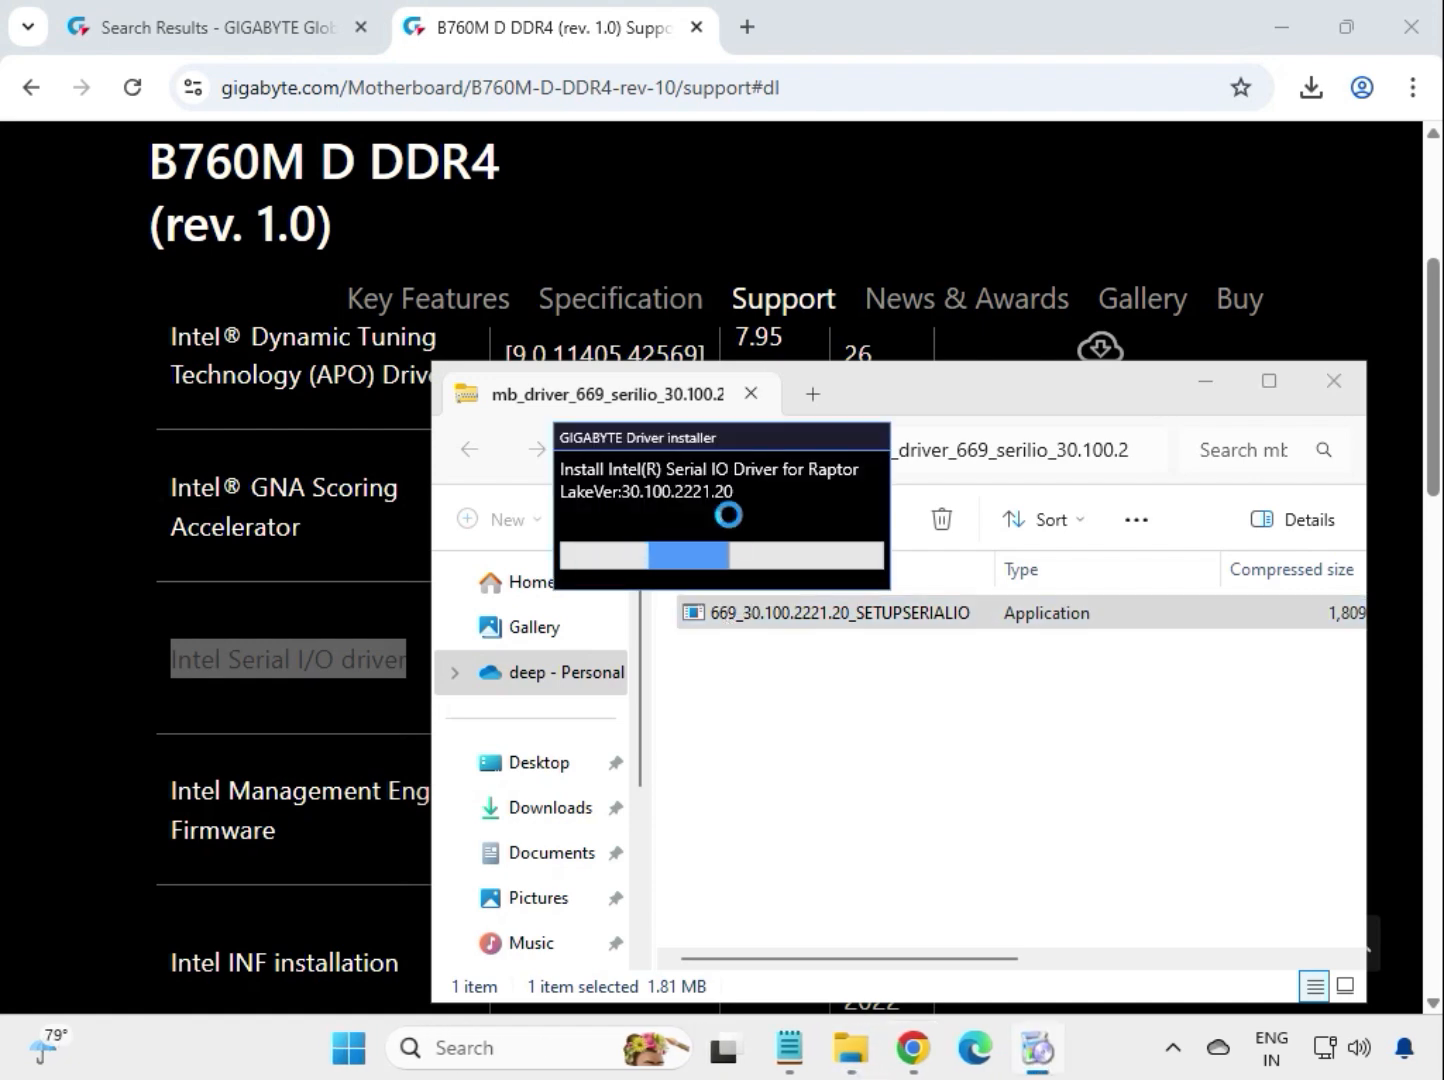
drag(706, 433, 918, 671)
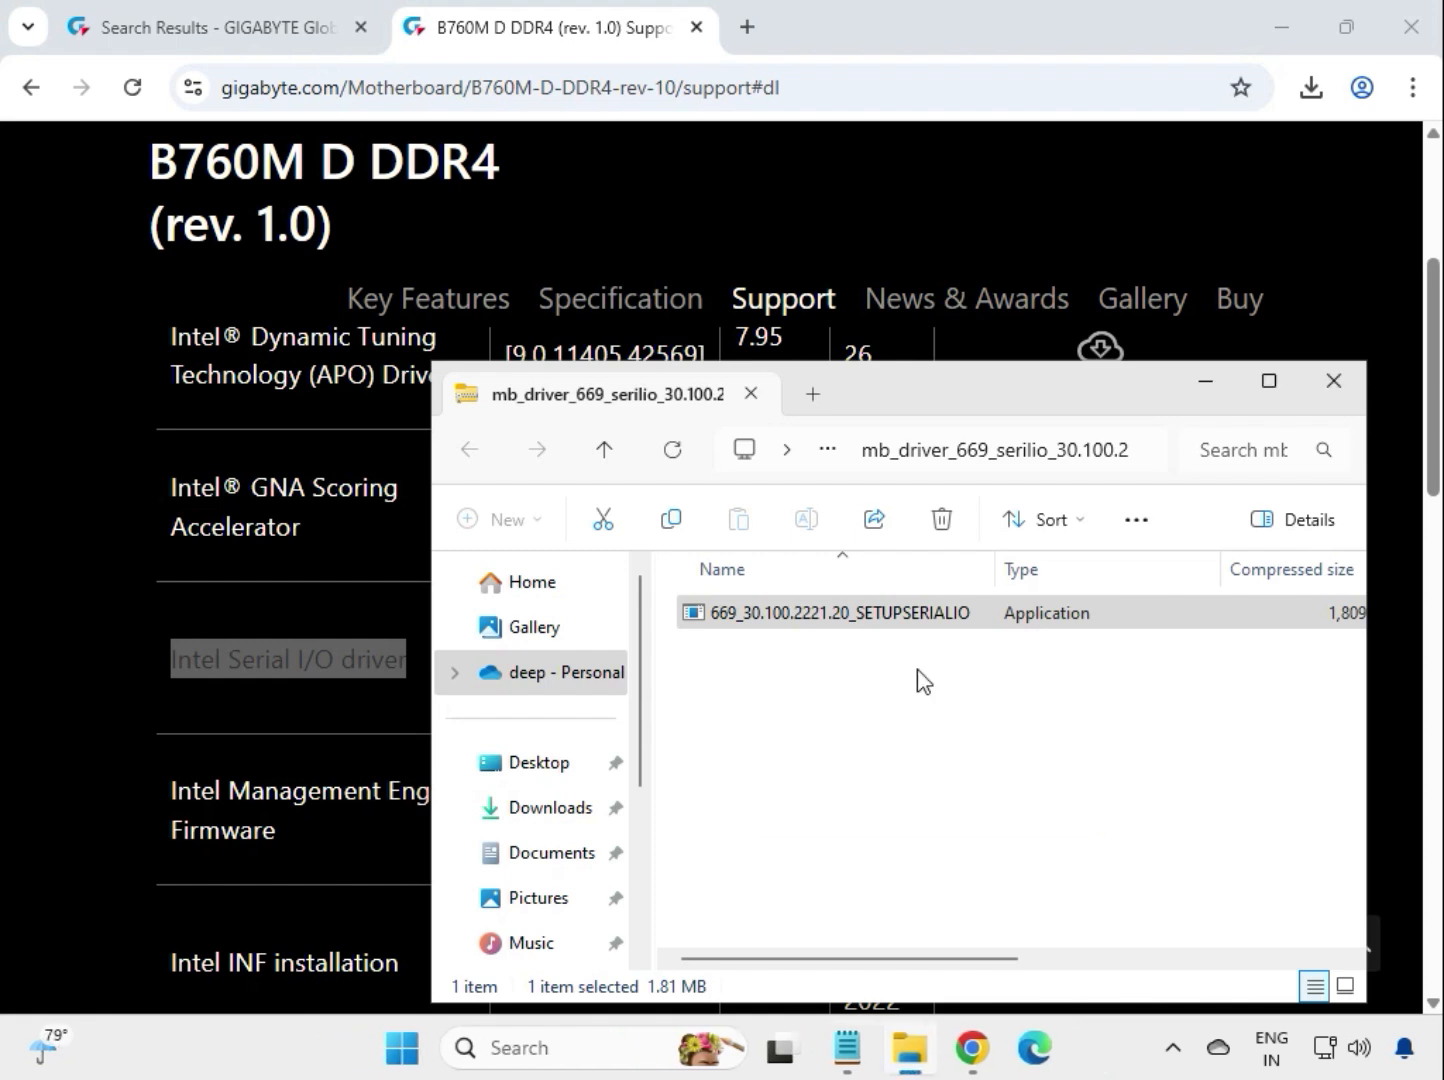
click(1333, 388)
click(1354, 471)
Download the Intel INF installation package from the Chipset category
scroll(1111, 596, down, 3)
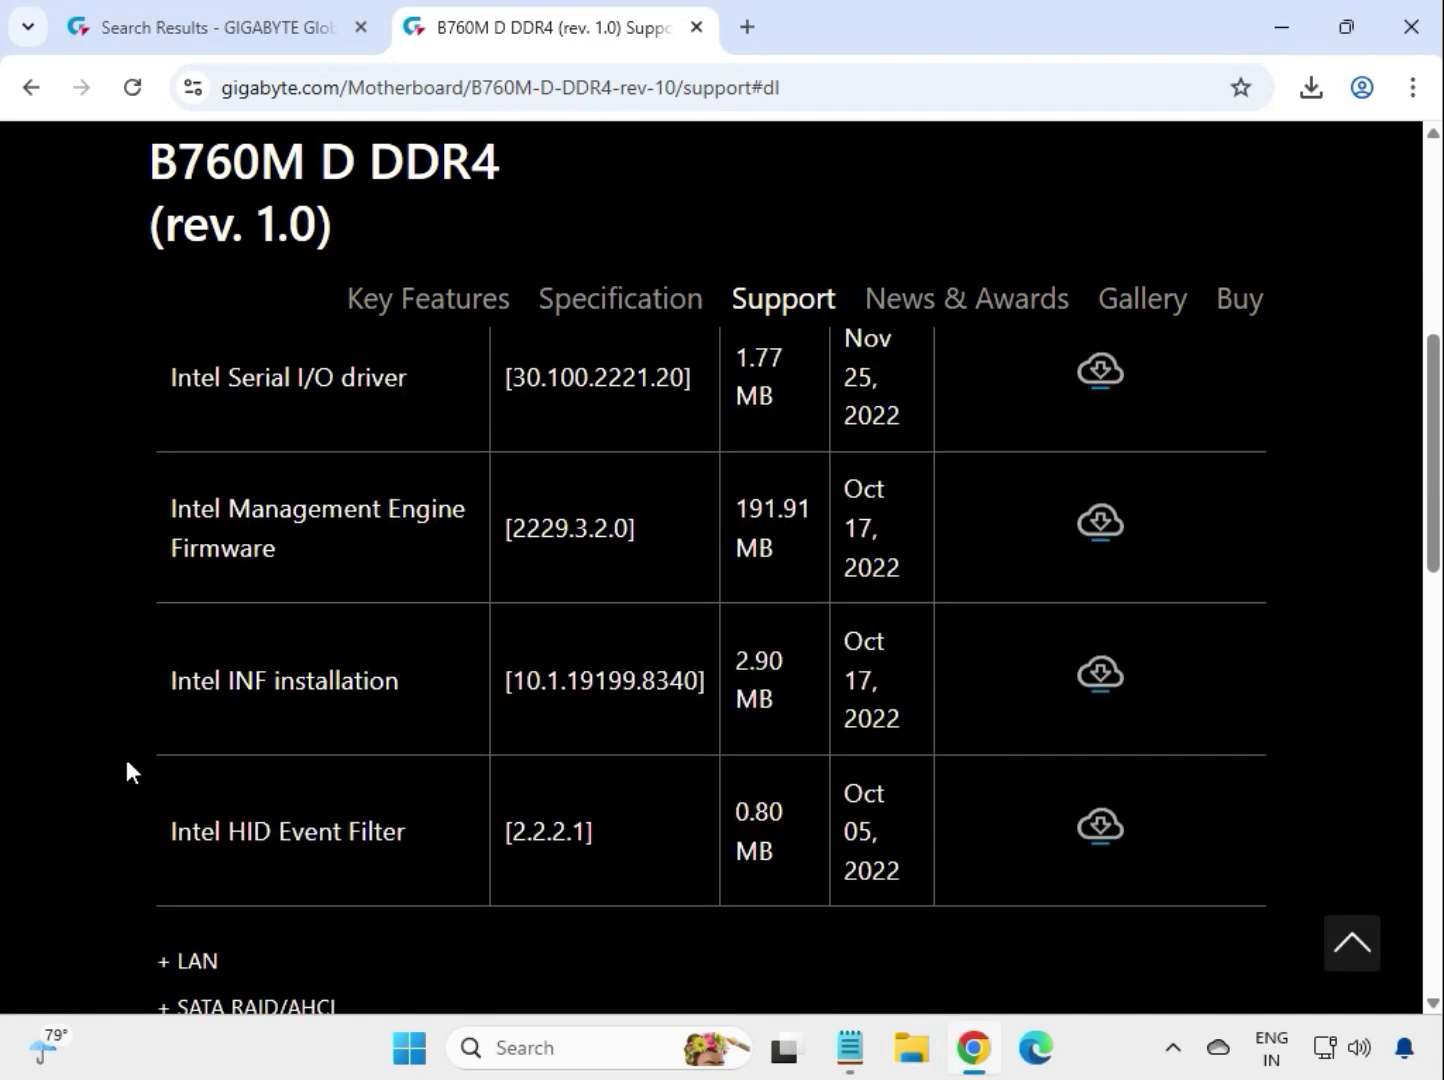
drag(162, 675, 400, 691)
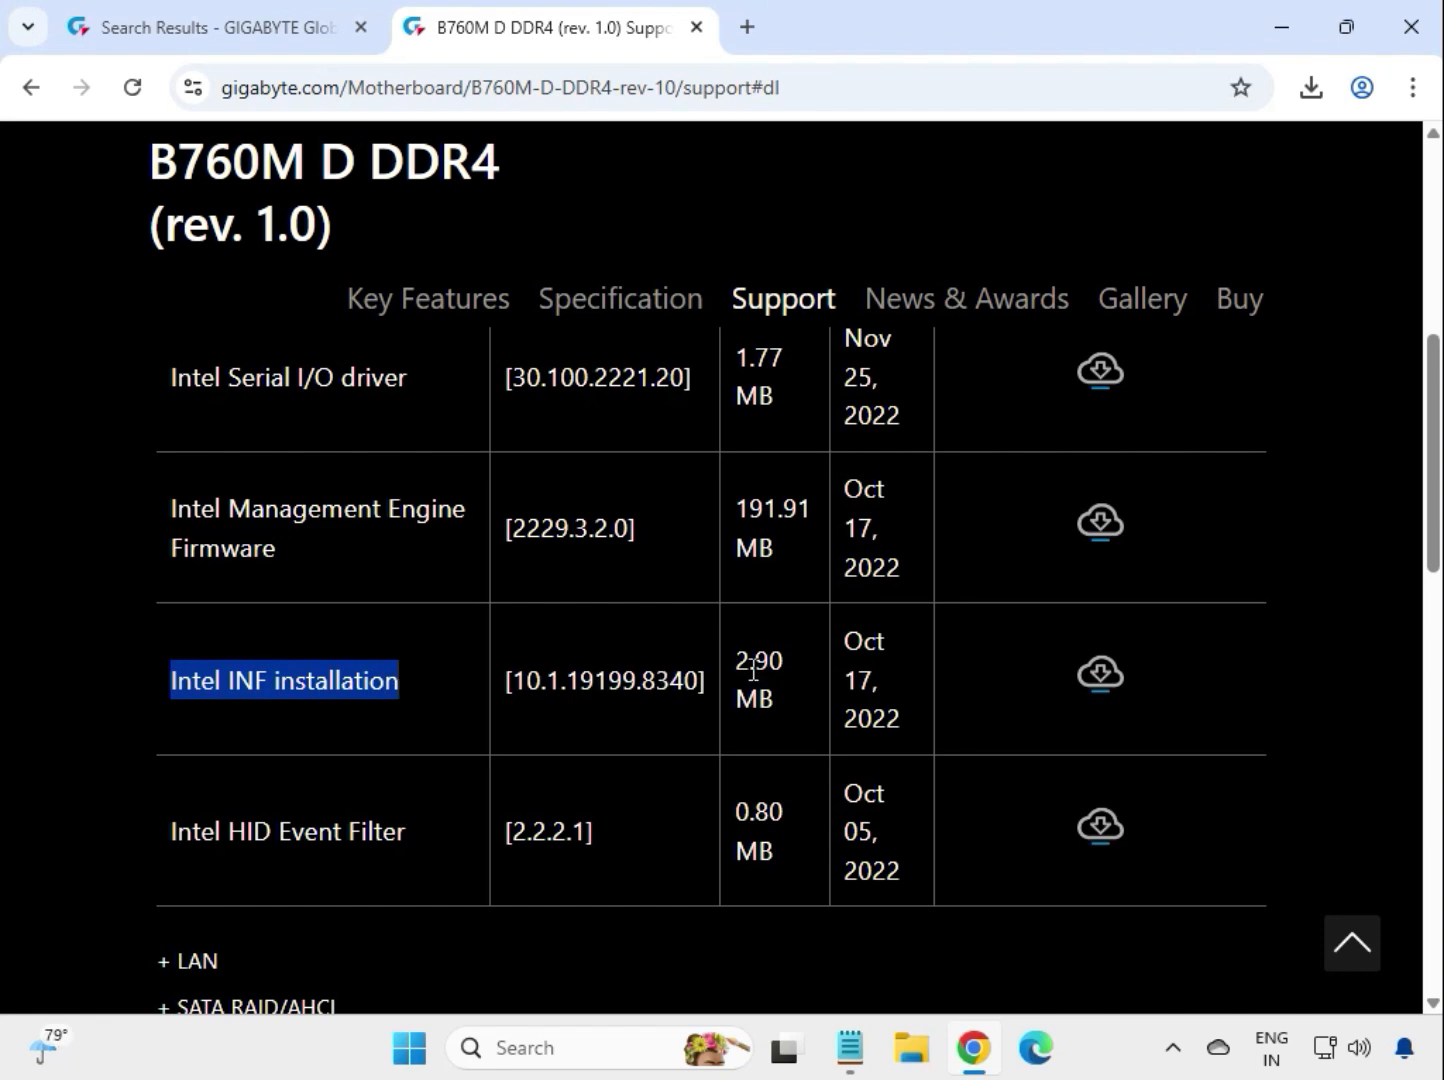
click(1117, 674)
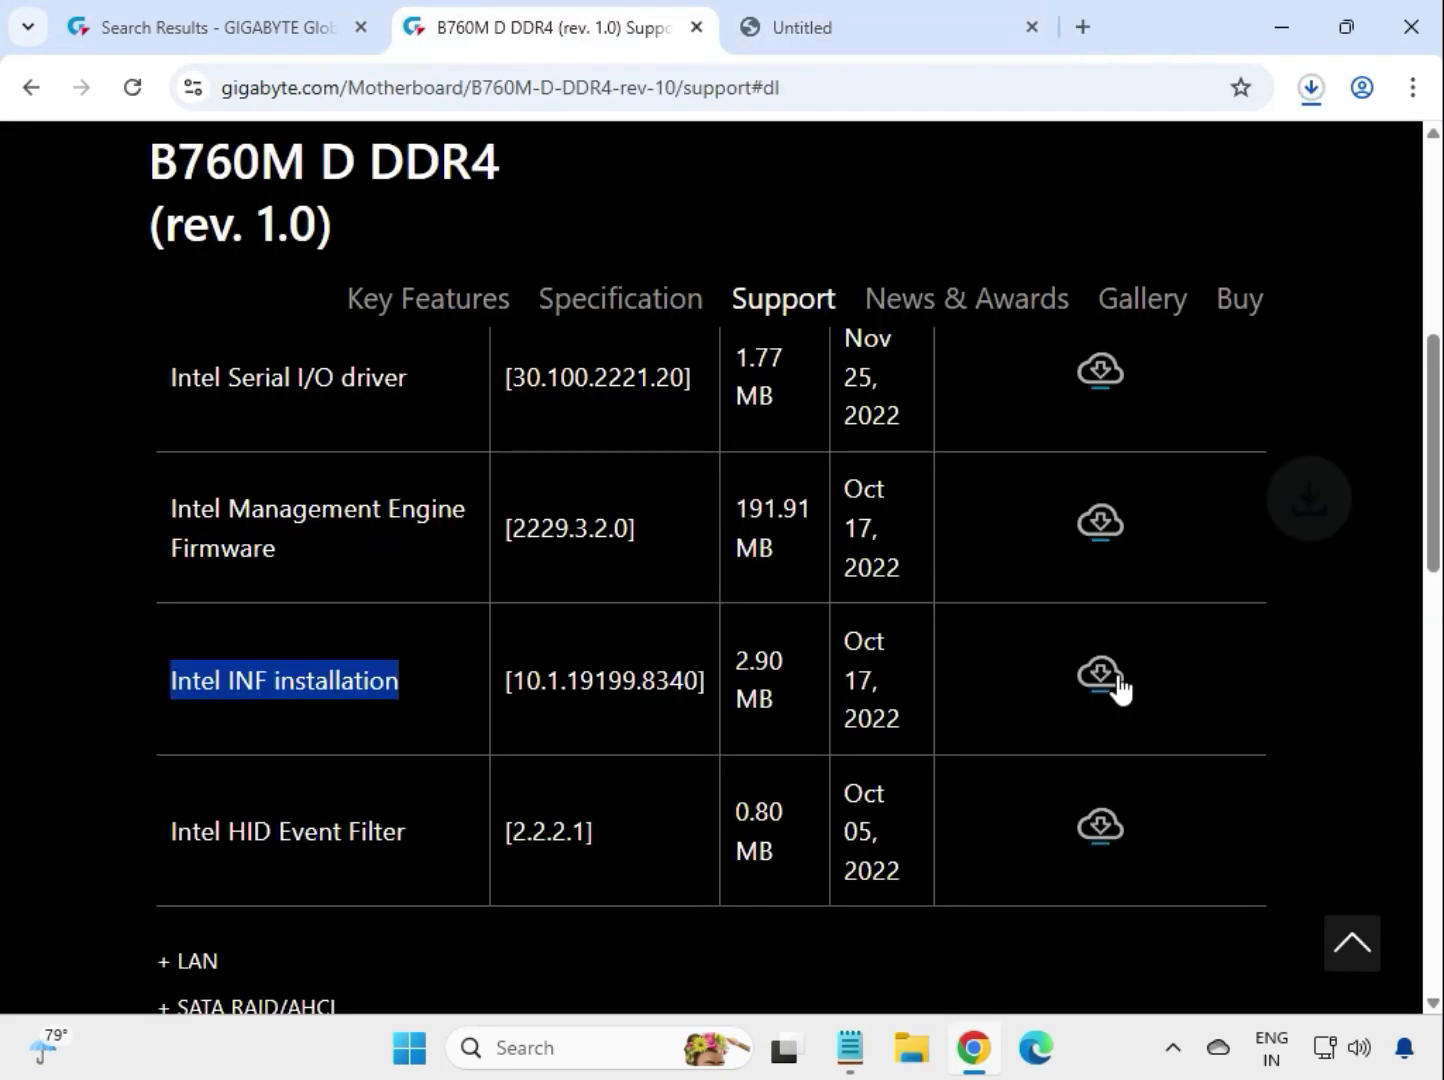
Open the downloaded mb_driver_665_infupdate archive and launch its installer, allowing it to make changes to the device
click(1311, 89)
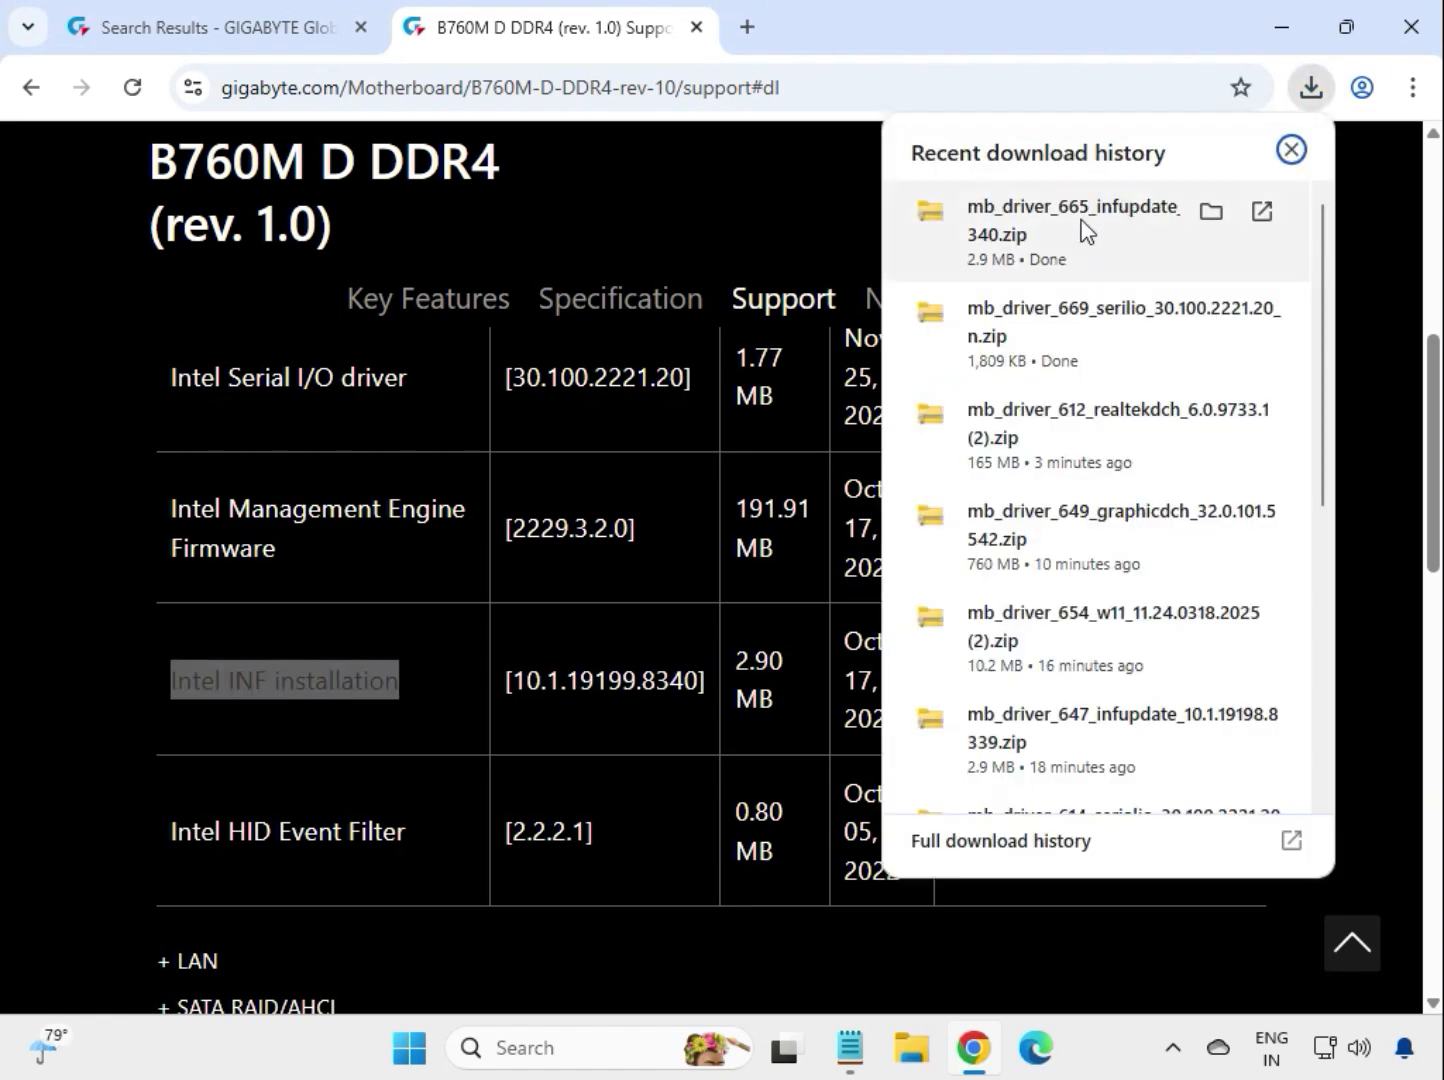
click(1080, 223)
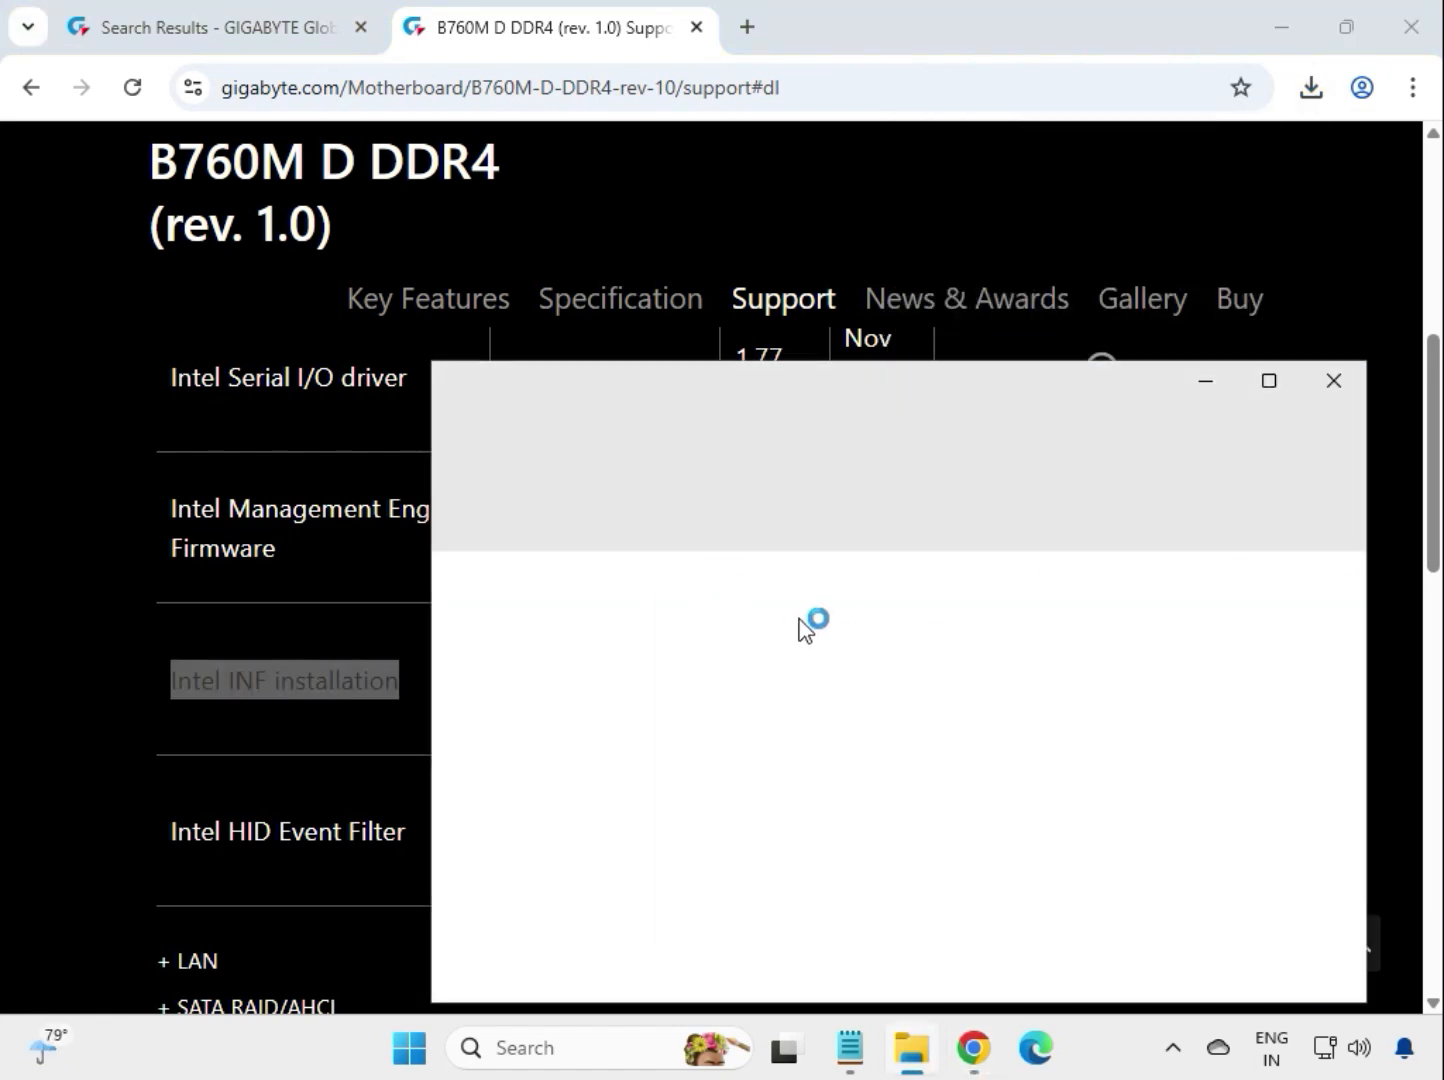
double_click(797, 613)
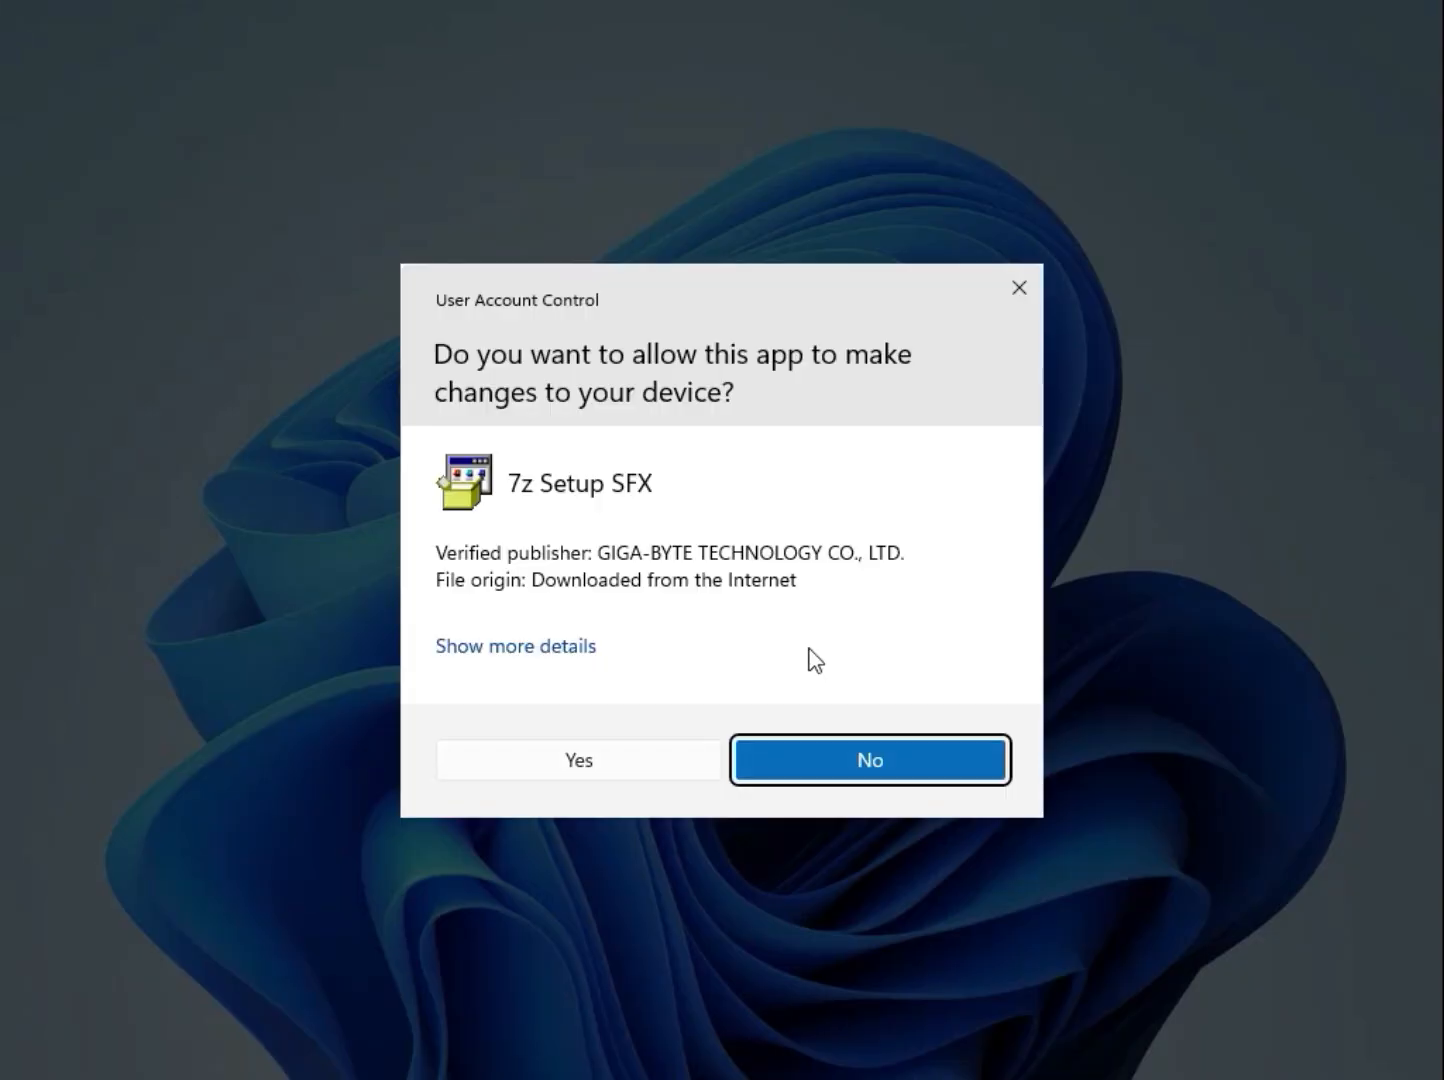
click(655, 764)
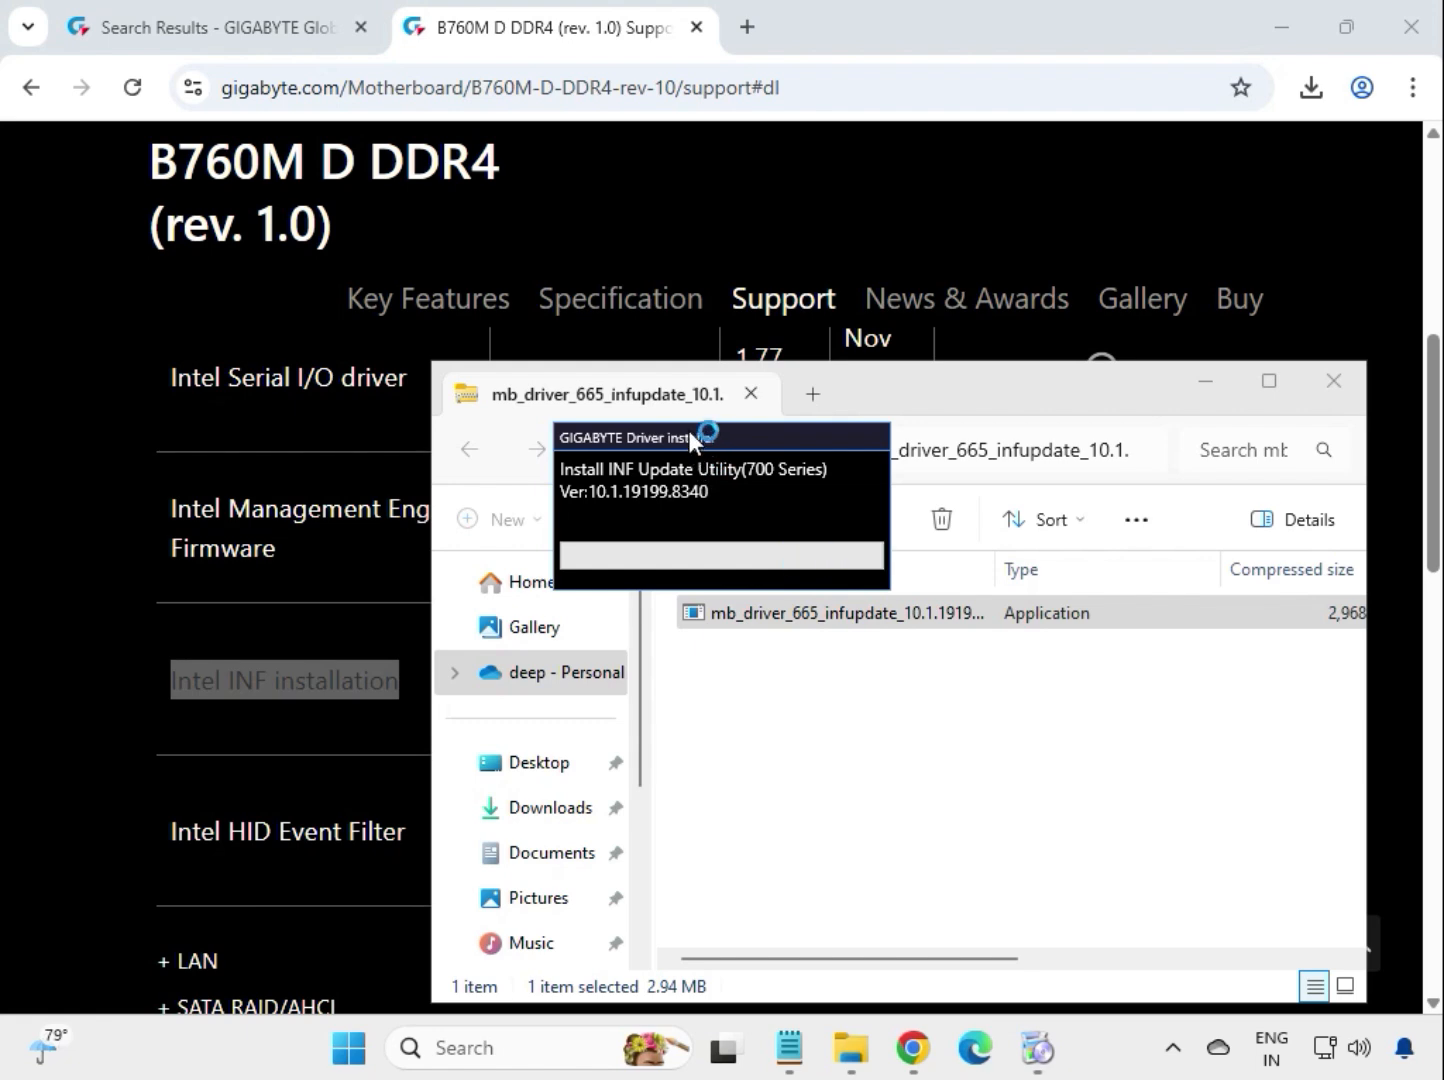
Move the INF Update Utility installer window aside, let the installation finish, and close the archive window
drag(688, 429, 865, 623)
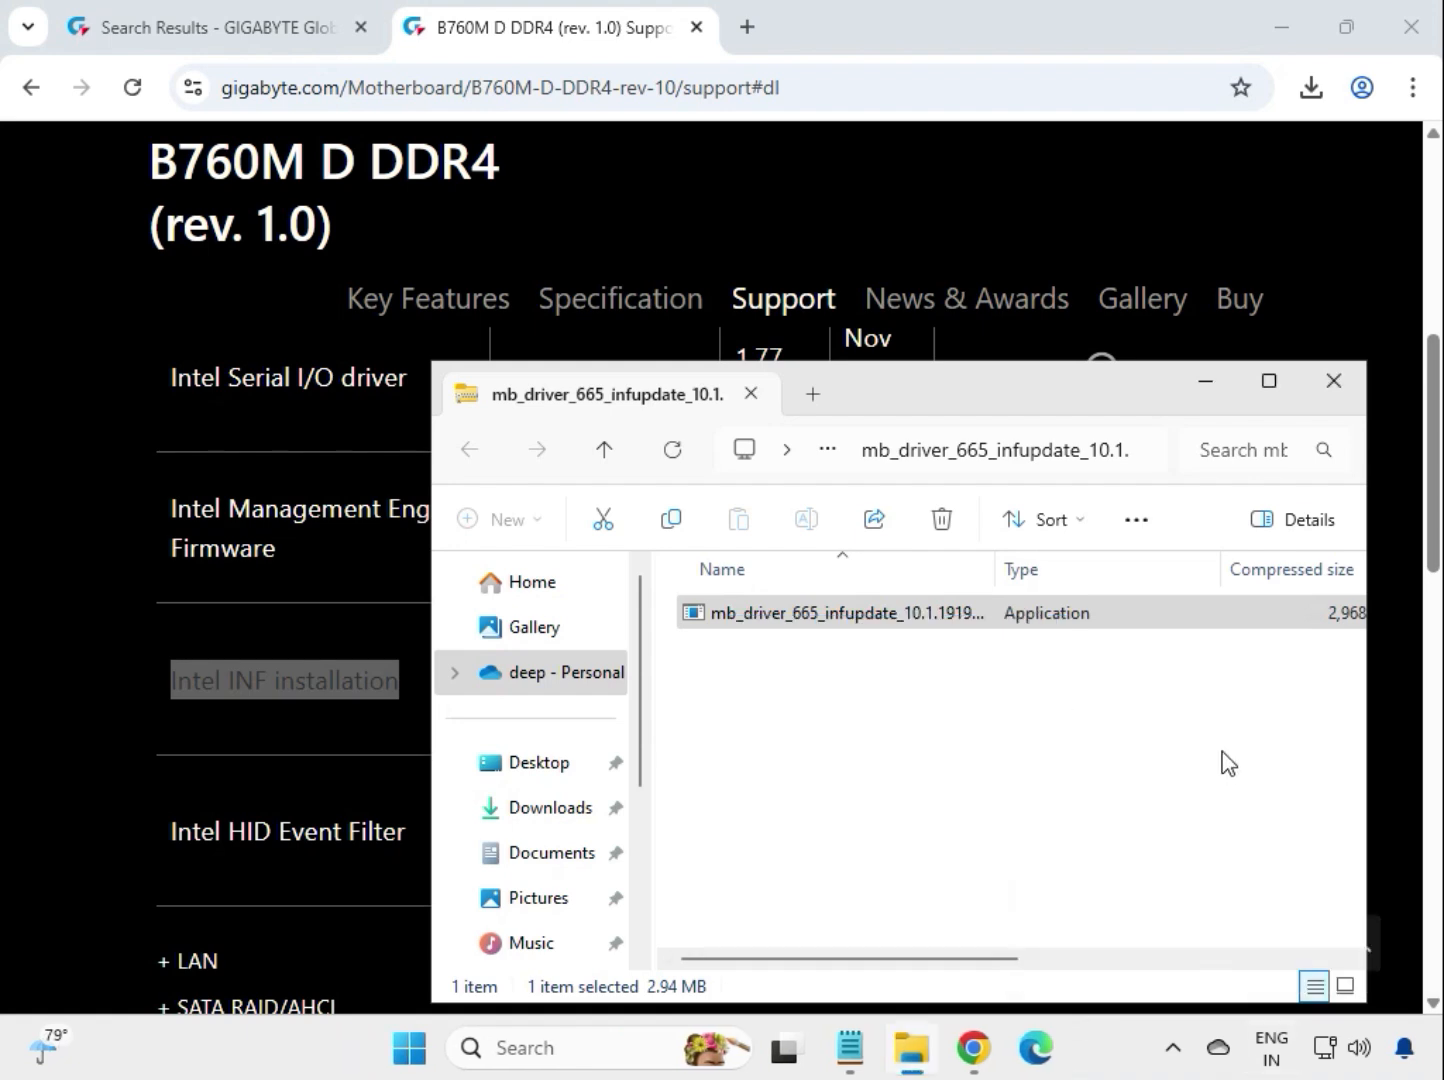
click(1334, 382)
click(1361, 605)
Expand the LAN category and download the Realtek LAN Driver version 11.24.0318.2025
scroll(1341, 649, down, 2)
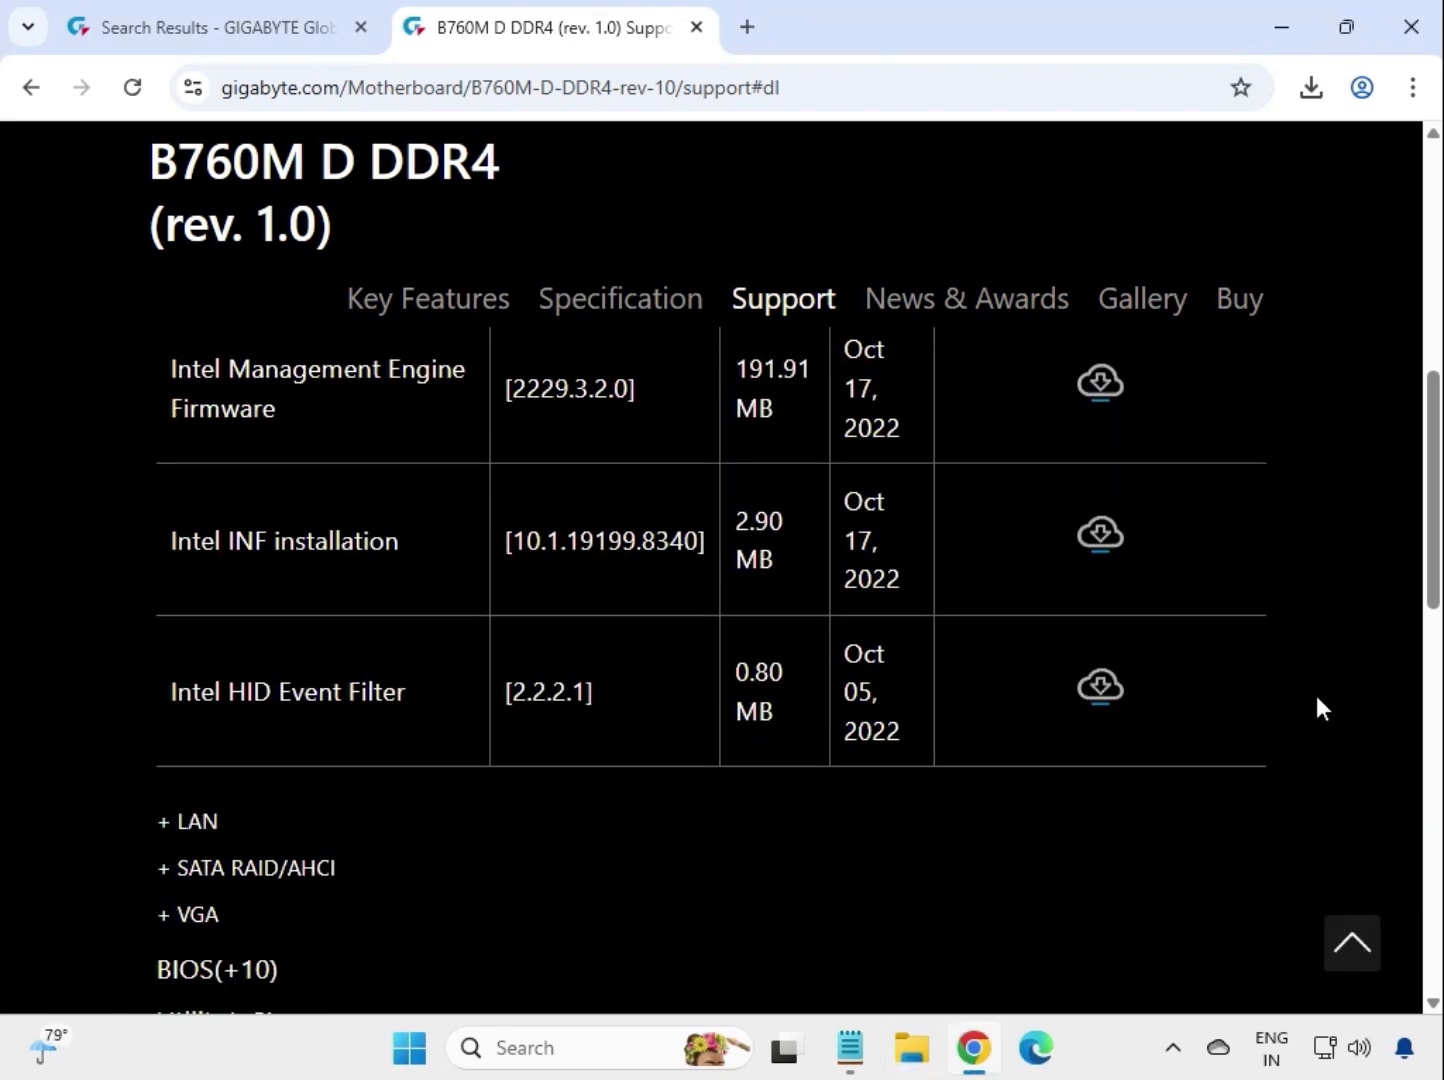
scroll(800, 730, down, 2)
click(178, 682)
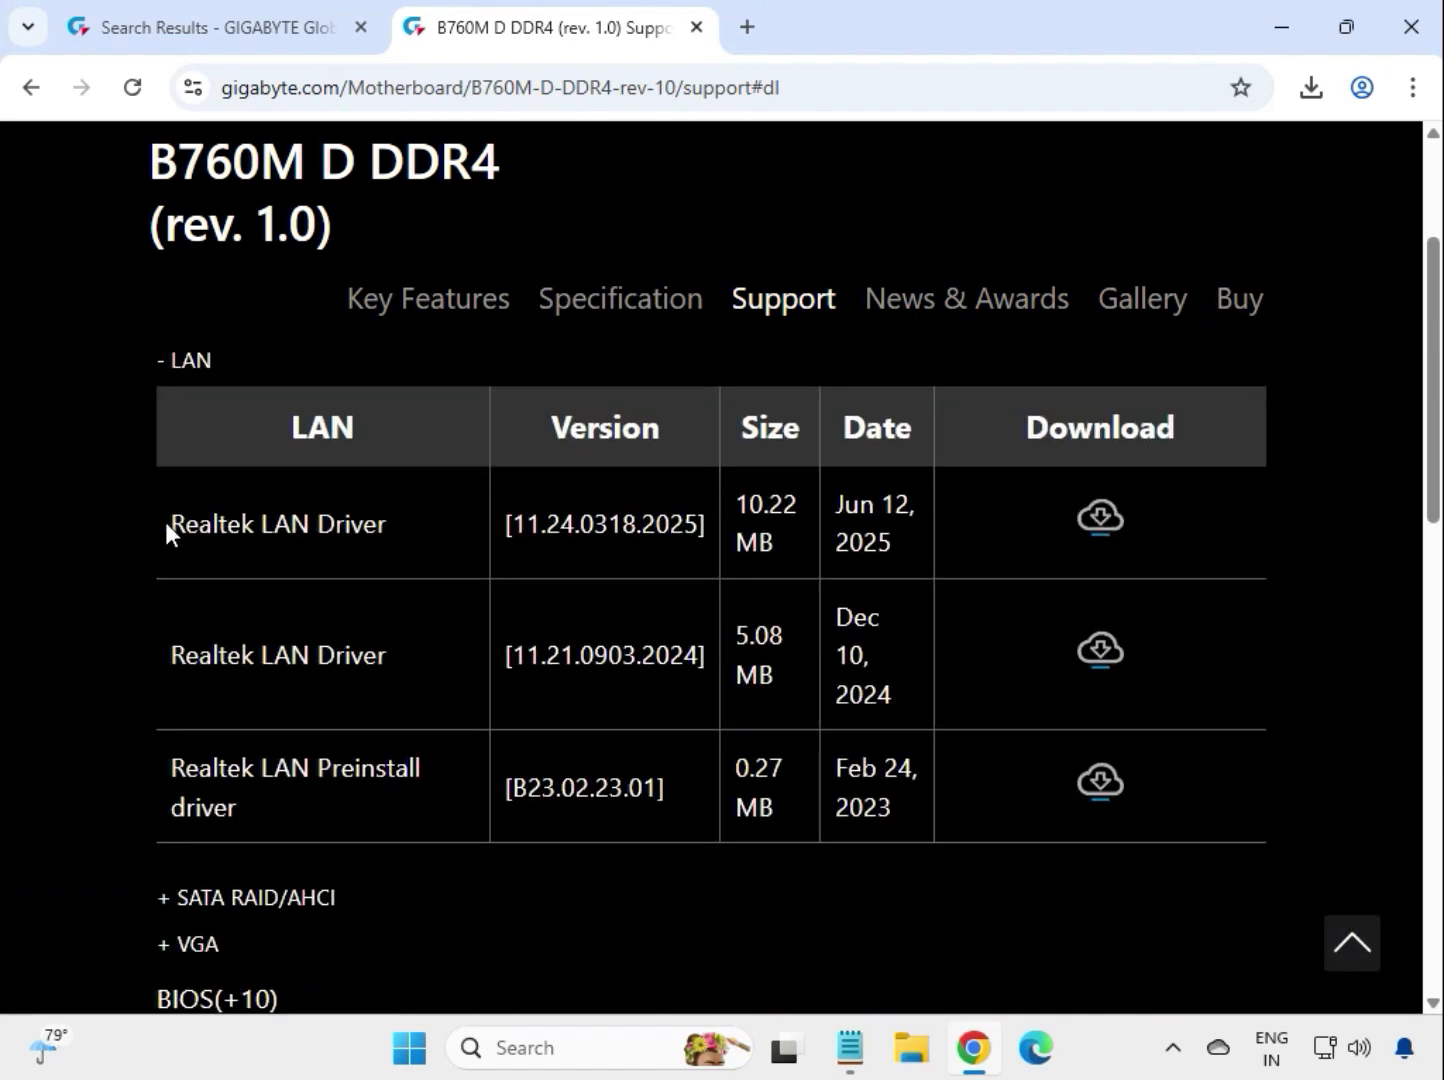
drag(166, 524, 982, 550)
click(1108, 530)
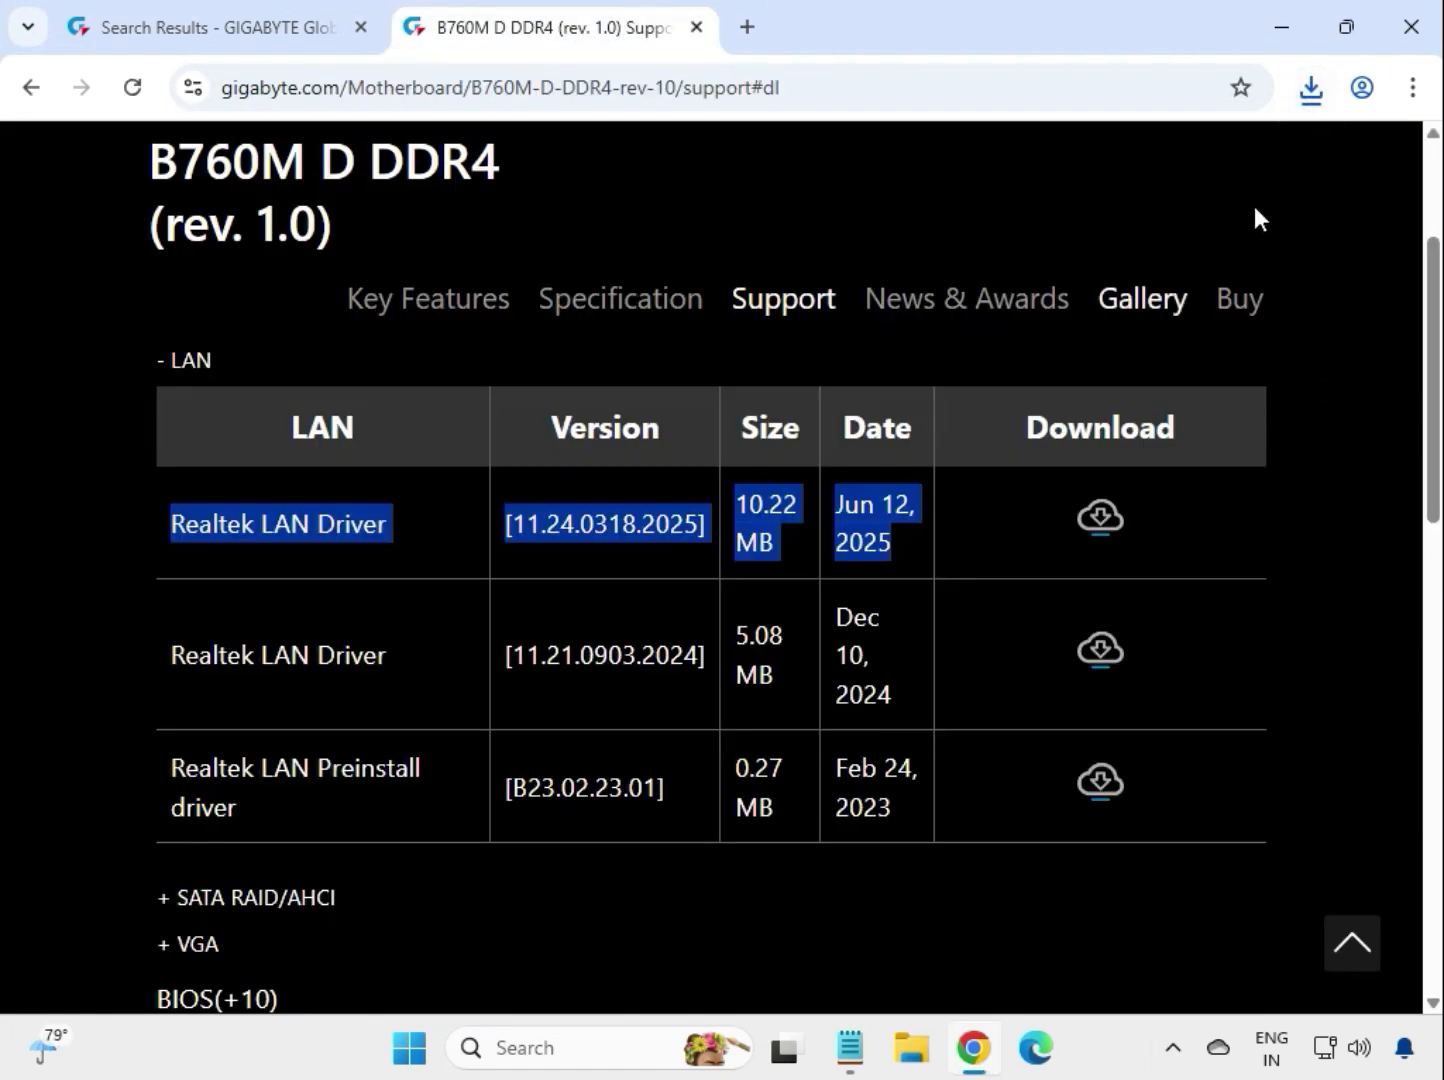
Open the downloaded mb_driver_654_w11_11.24.0318.2025 archive, install the Realtek LAN driver from it, and close the archive window
click(1311, 91)
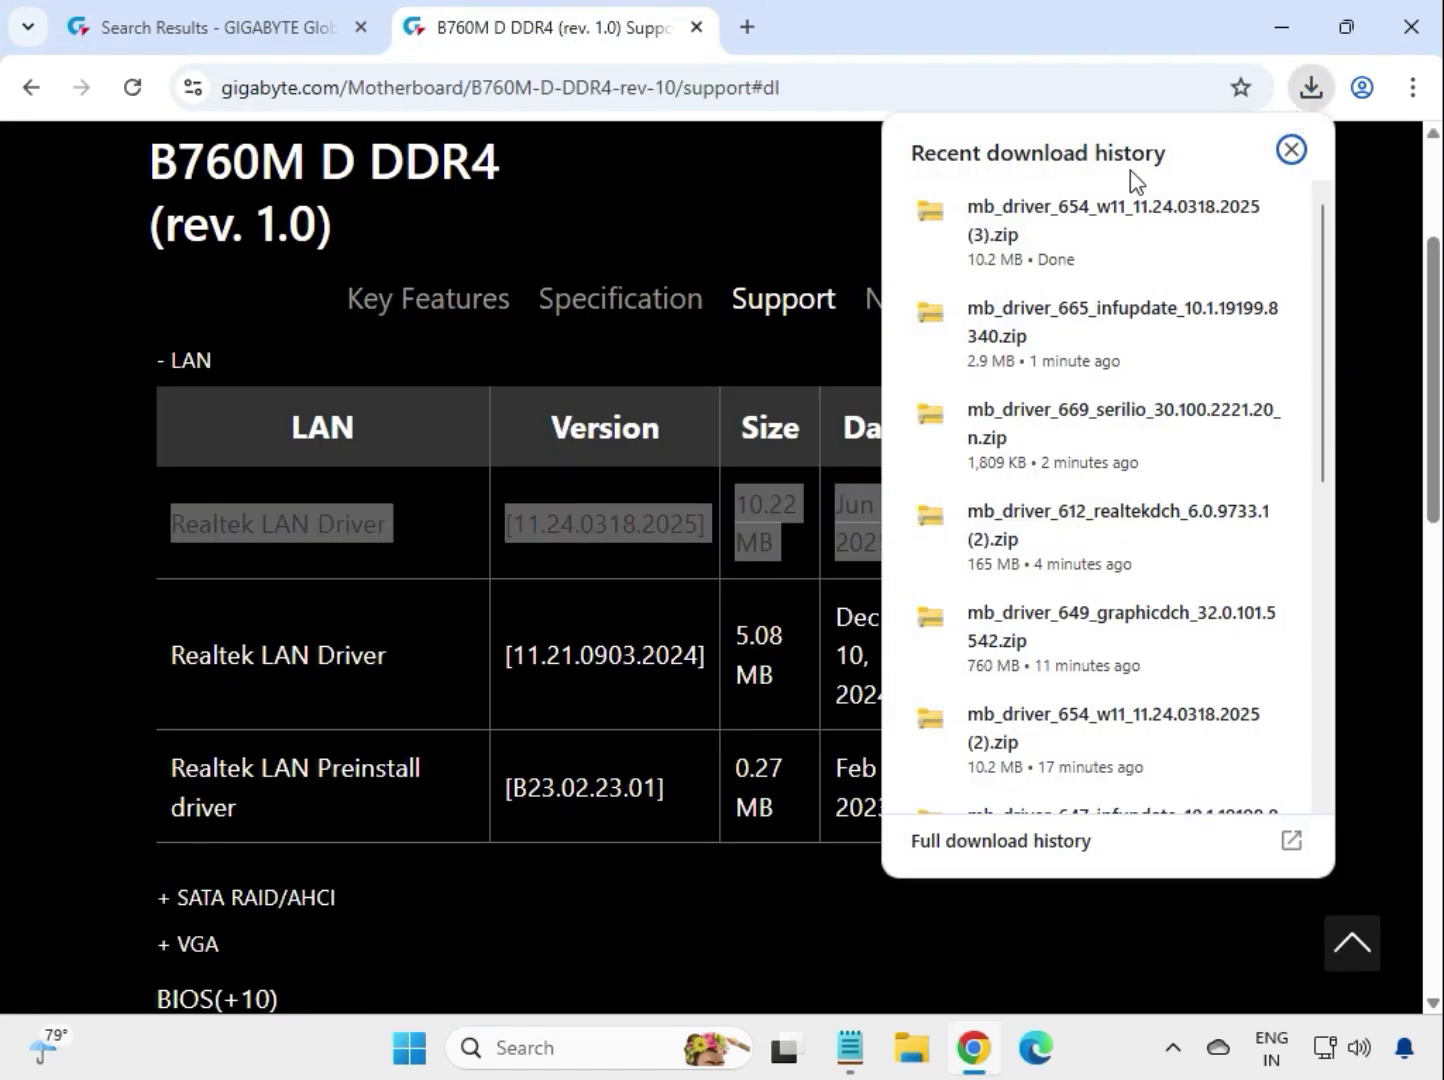
click(1048, 220)
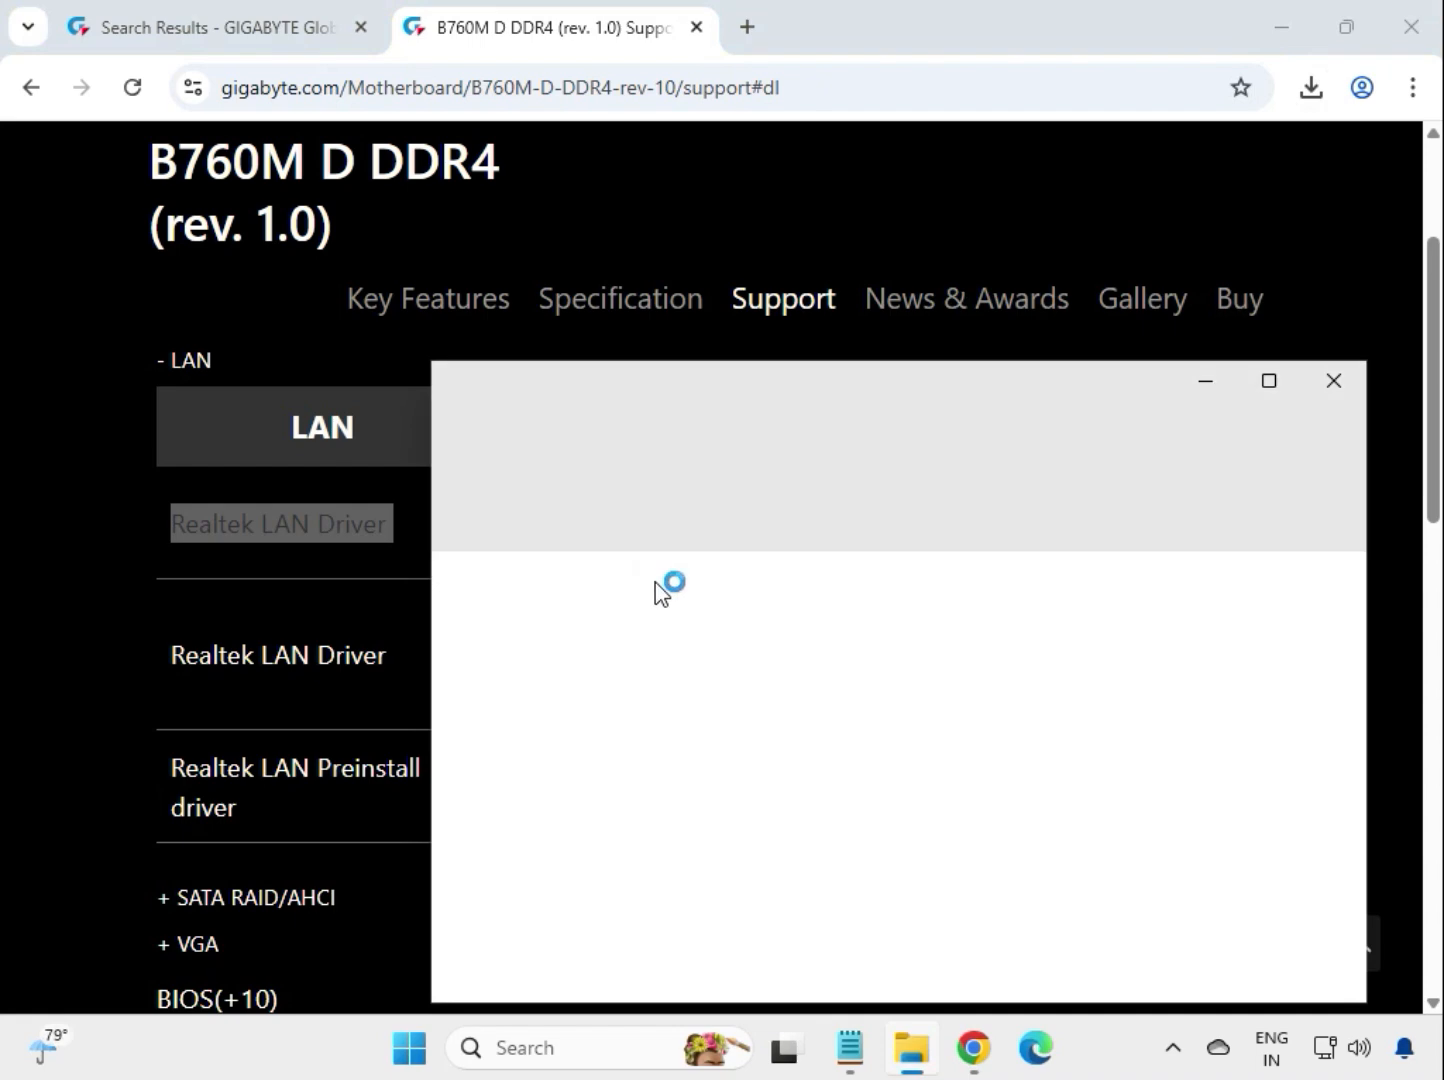
double_click(784, 627)
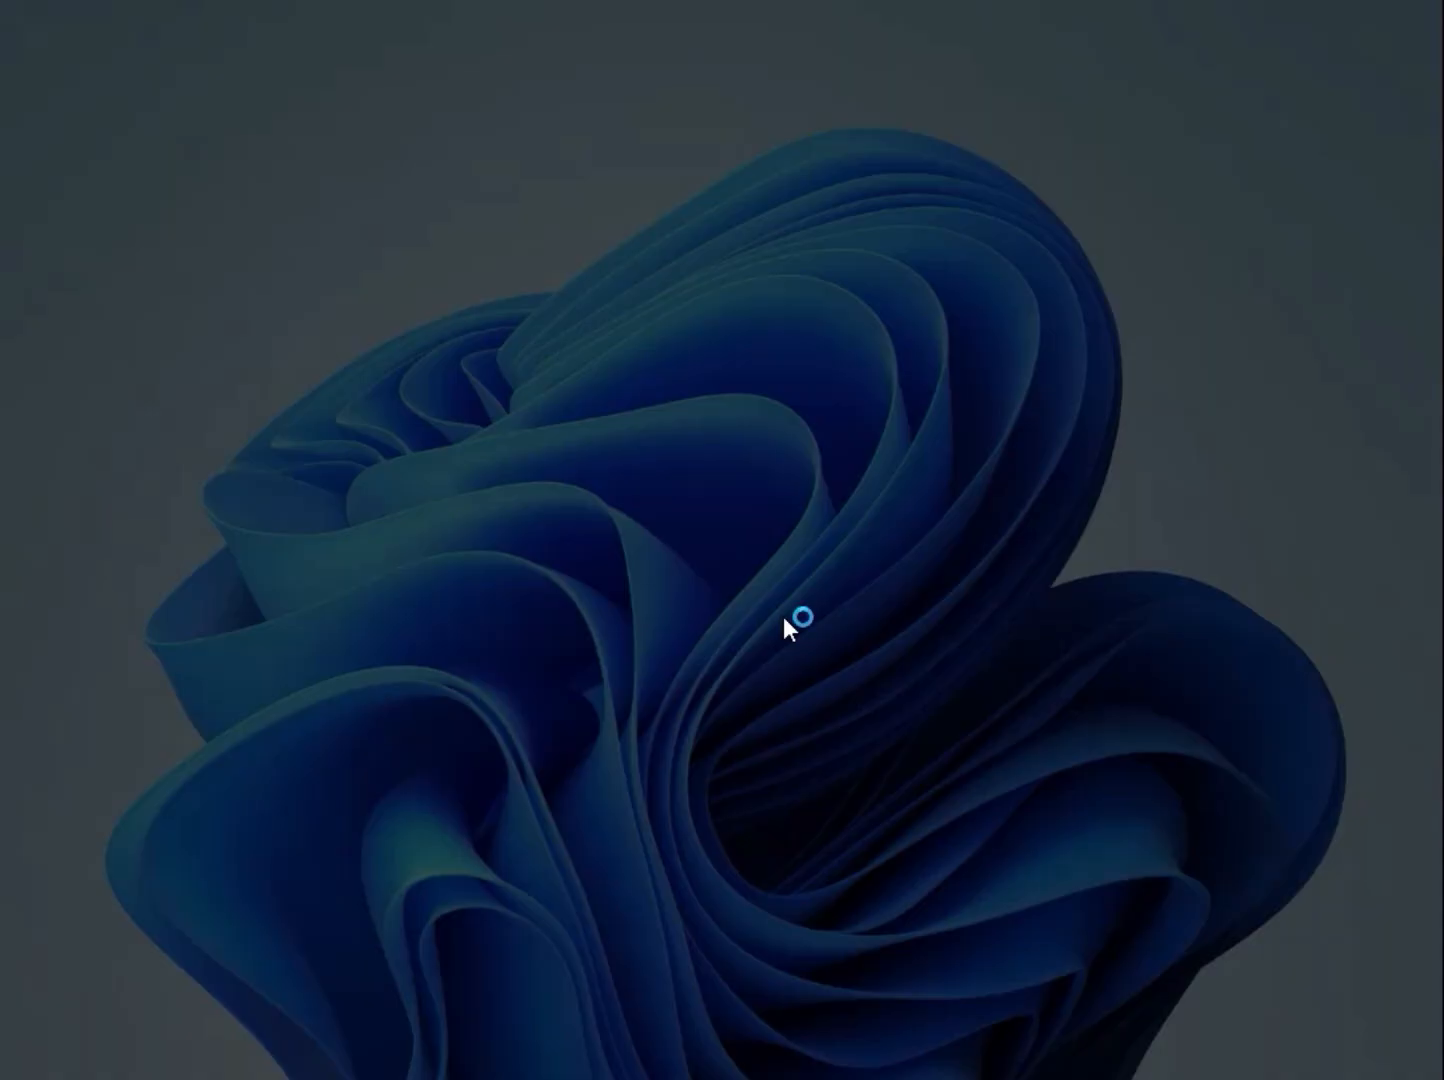
click(586, 762)
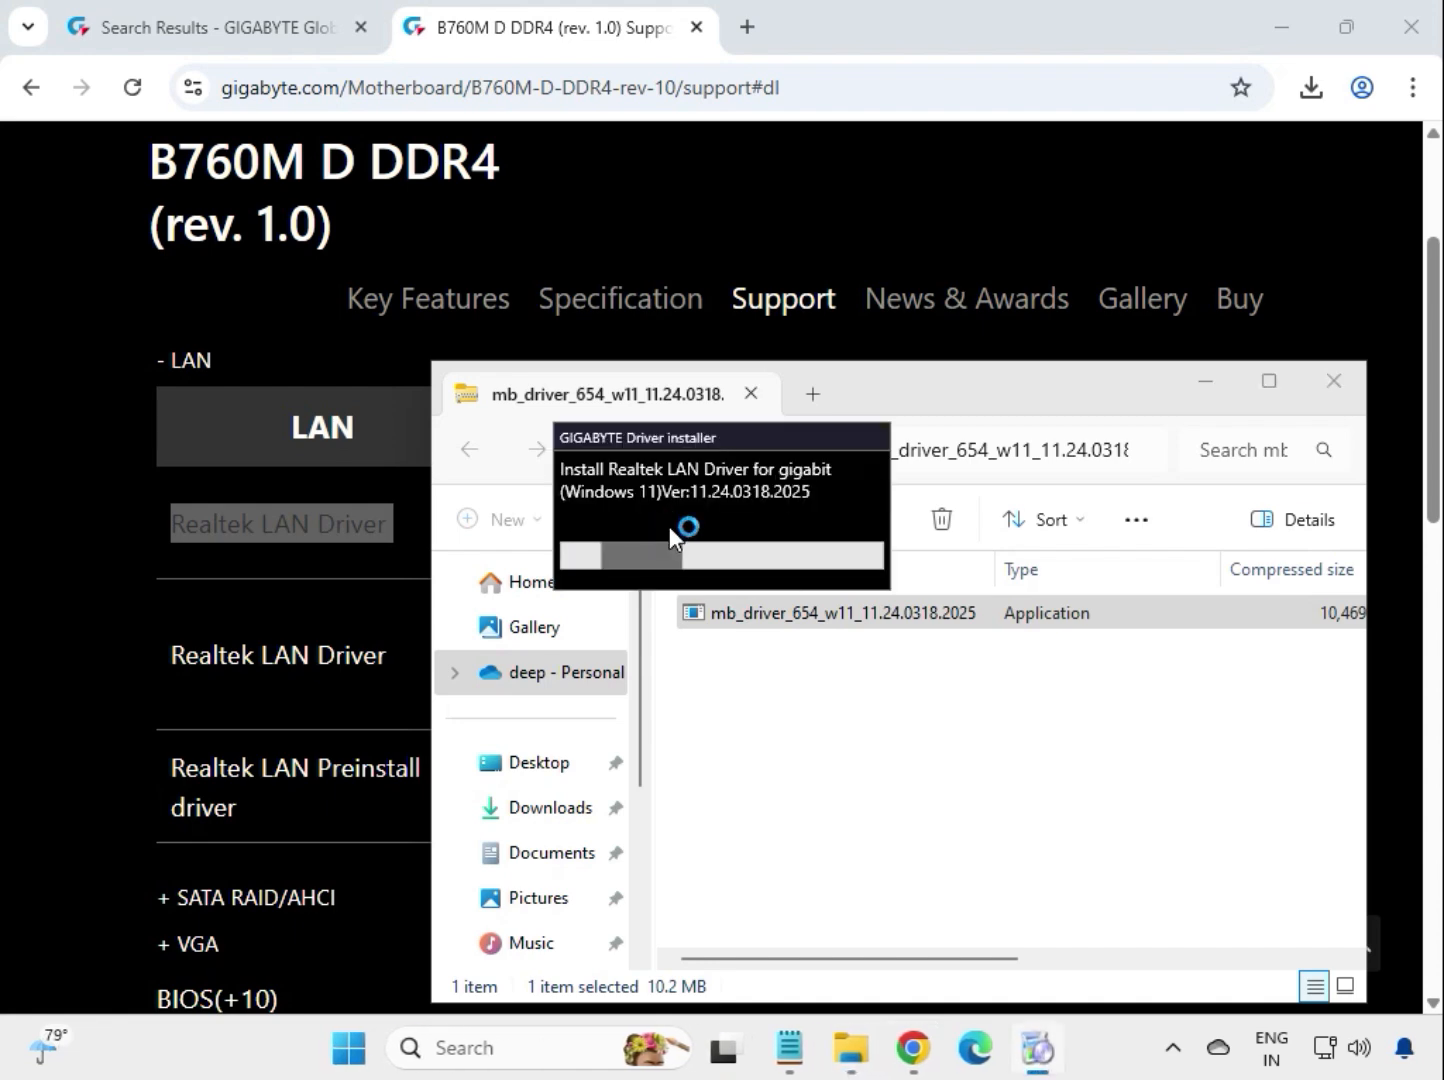
drag(701, 427, 859, 684)
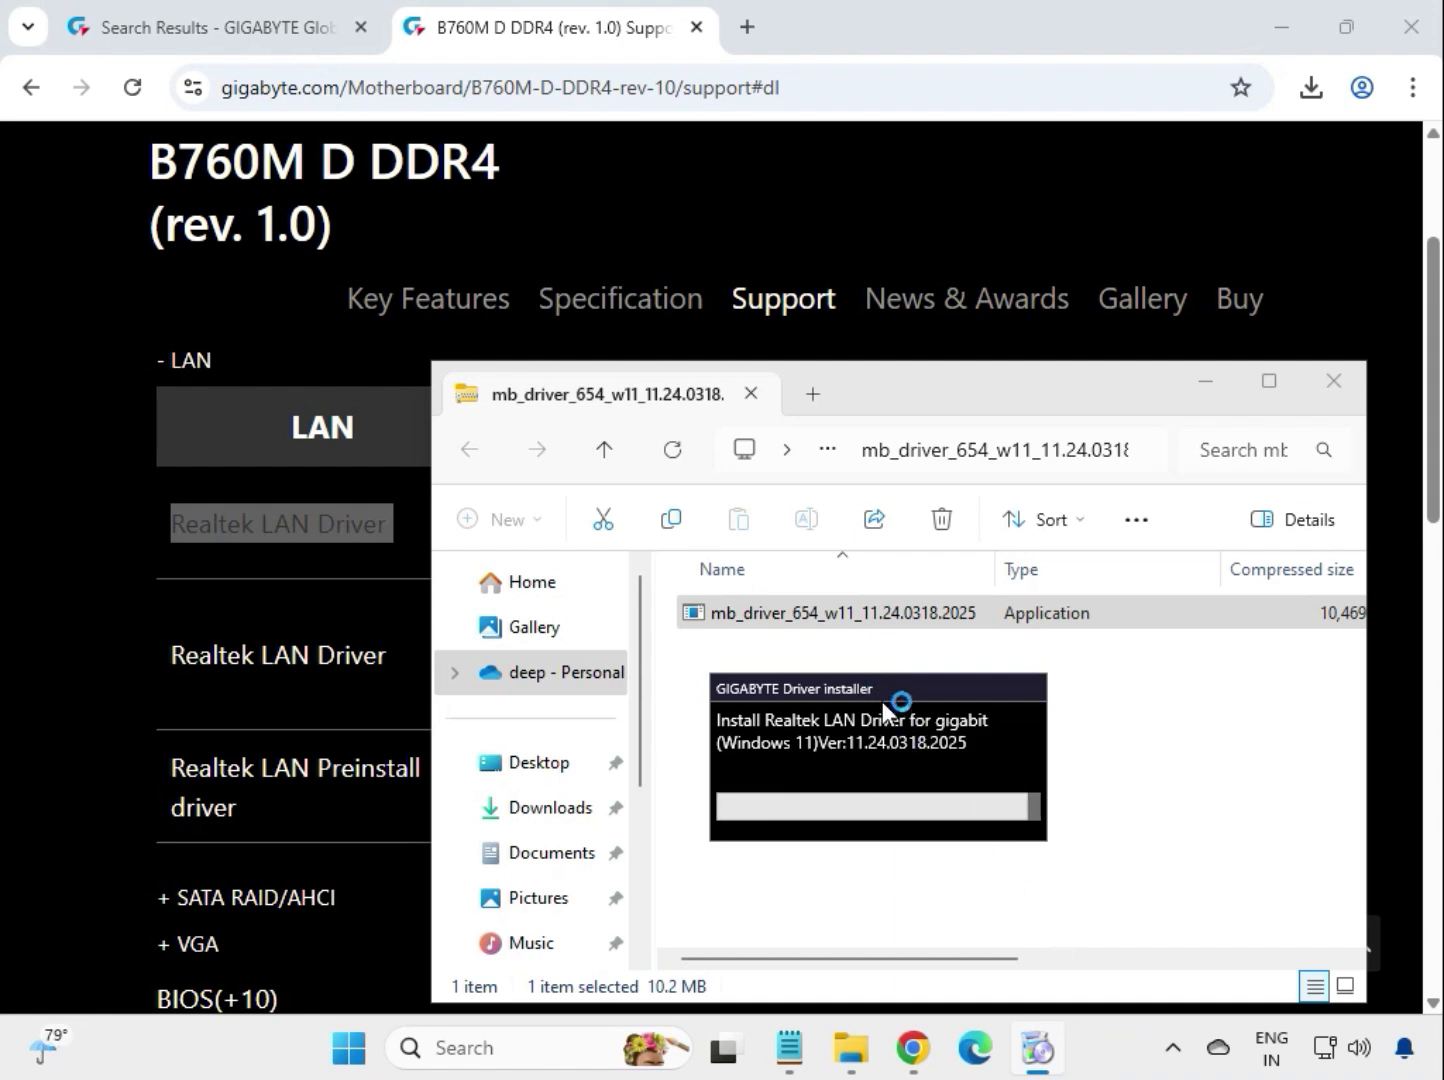
drag(895, 700, 1048, 683)
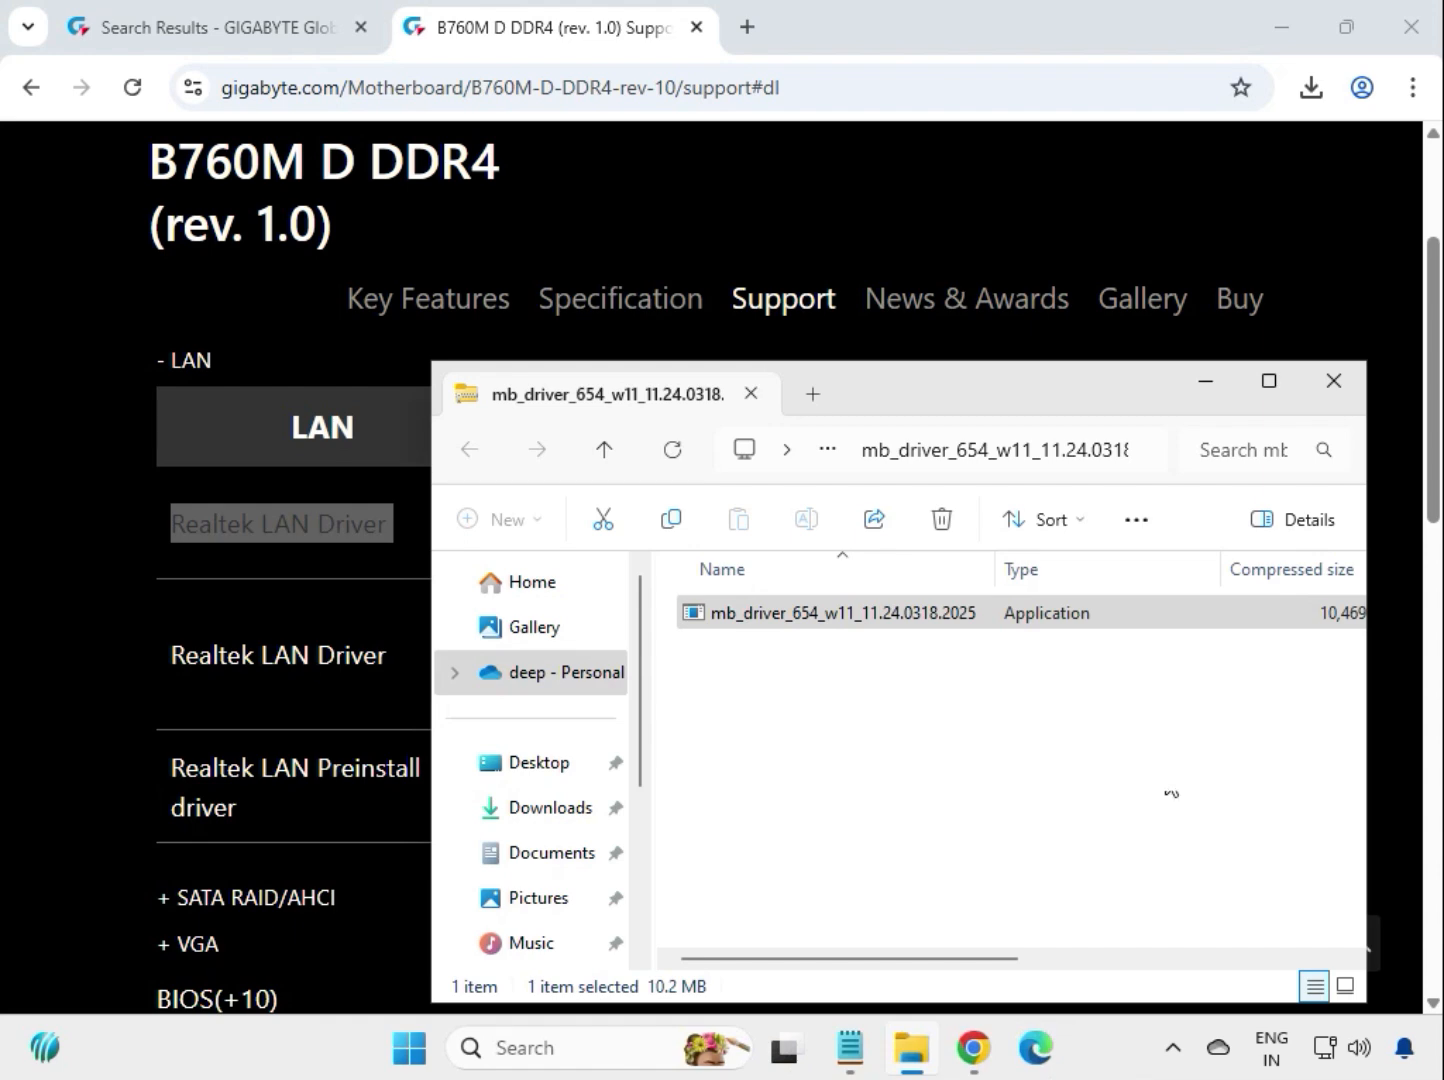
click(1333, 380)
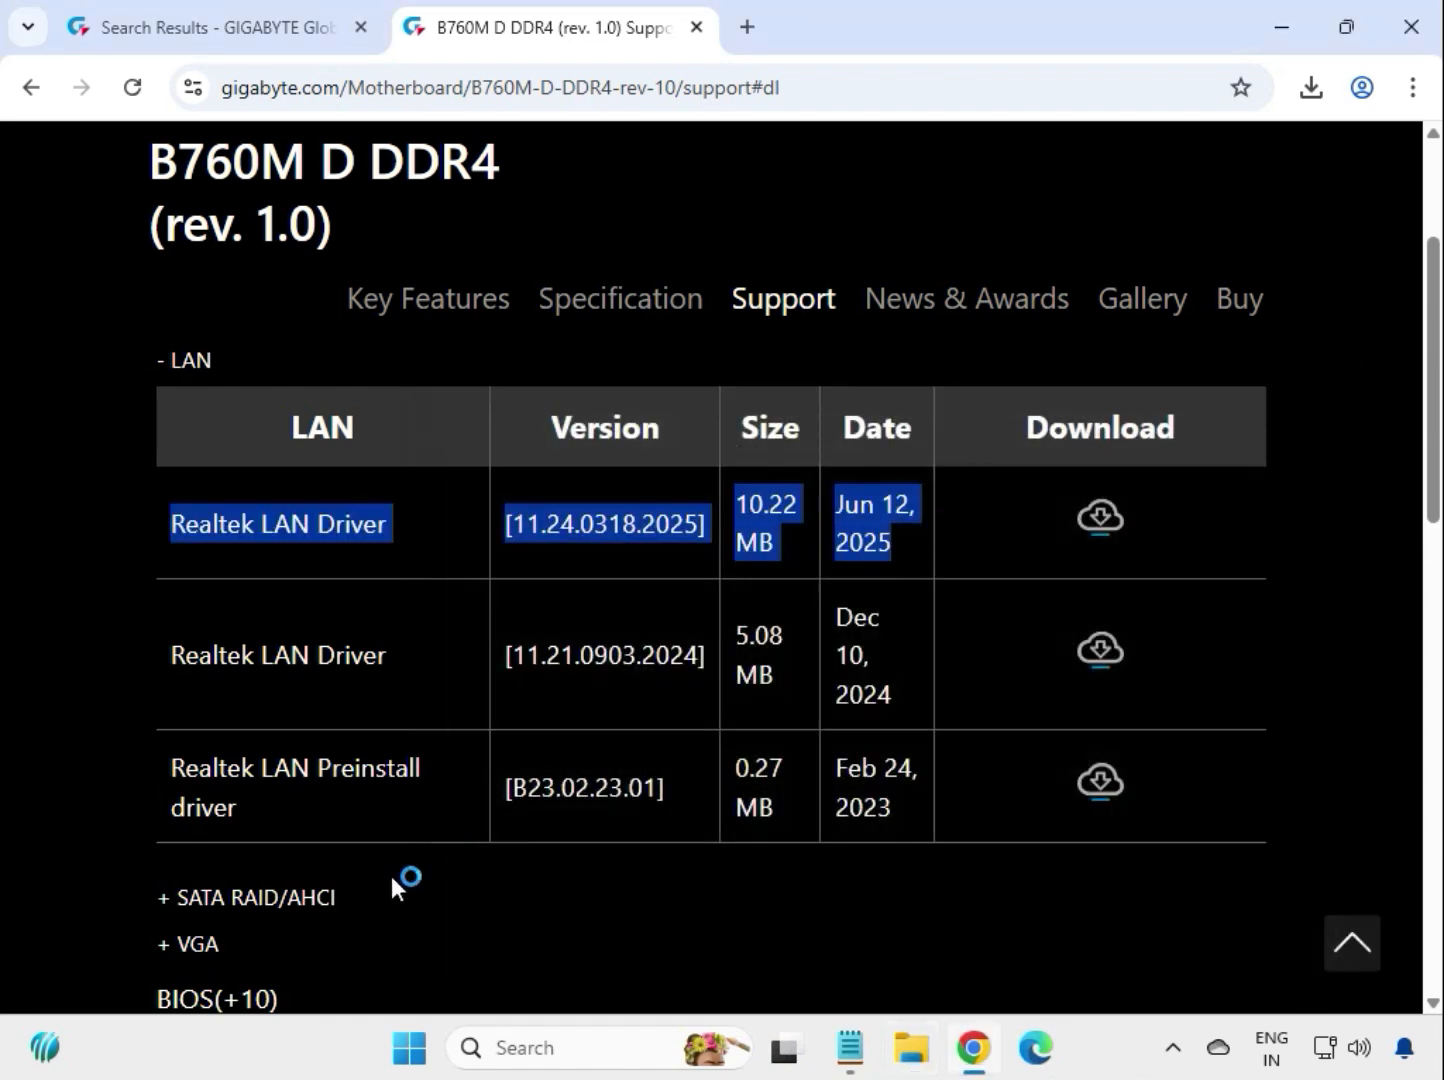
Expand the VGA category and download the Intel Graphic Driver version 31.0.101.3302
click(220, 942)
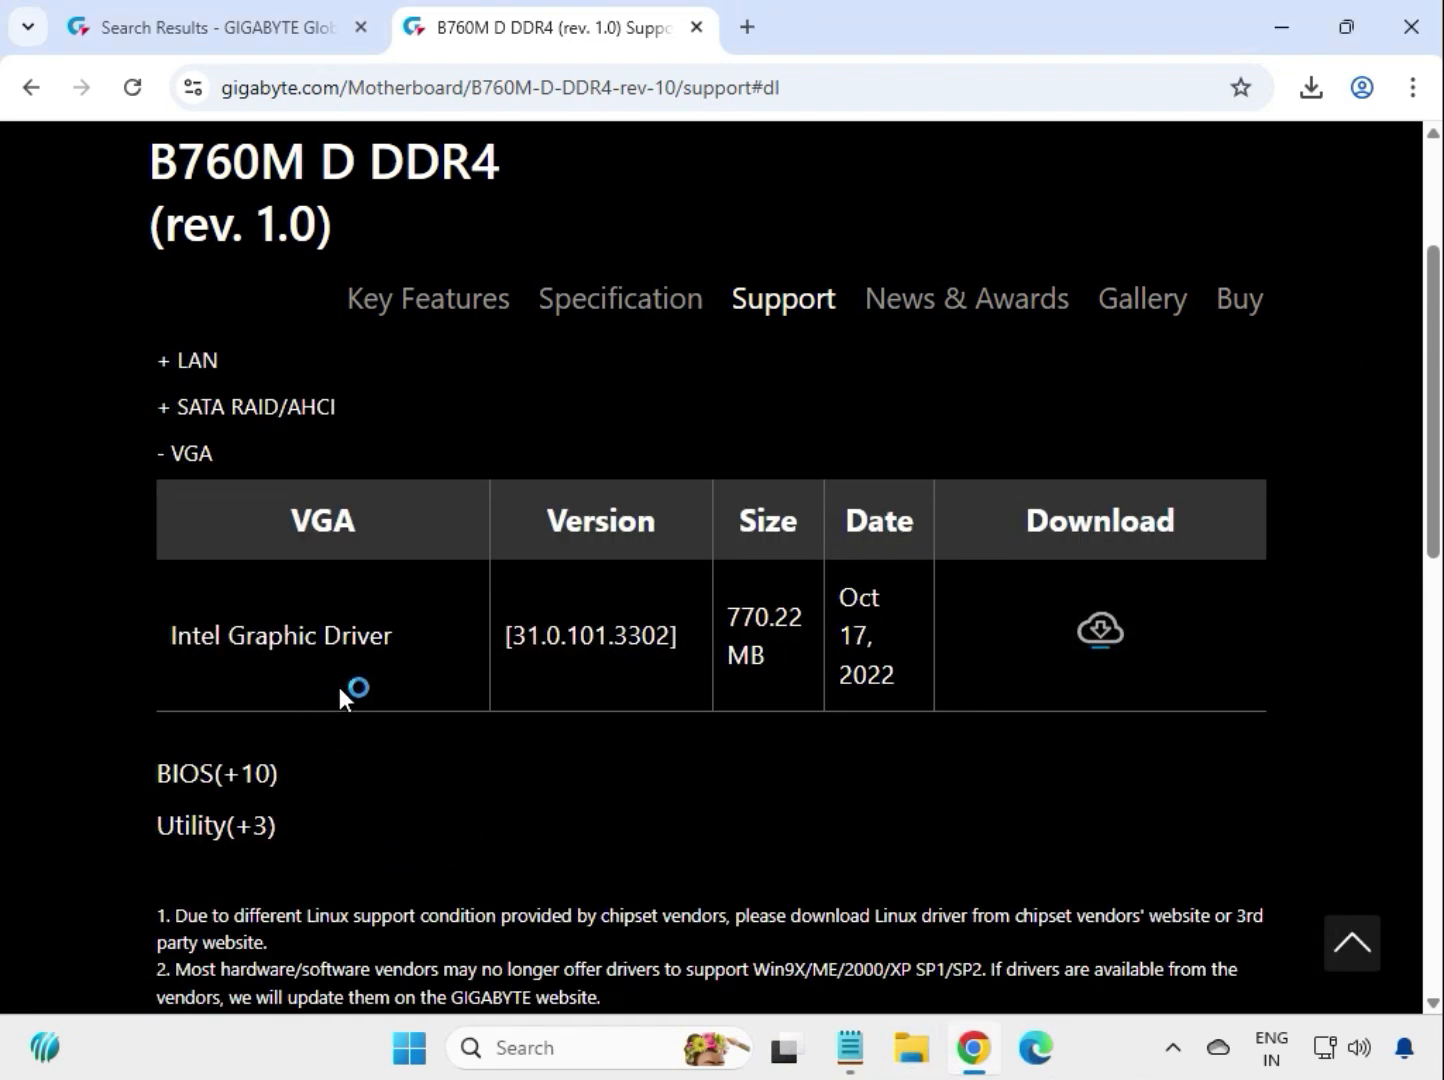
drag(176, 646, 1031, 662)
click(1122, 660)
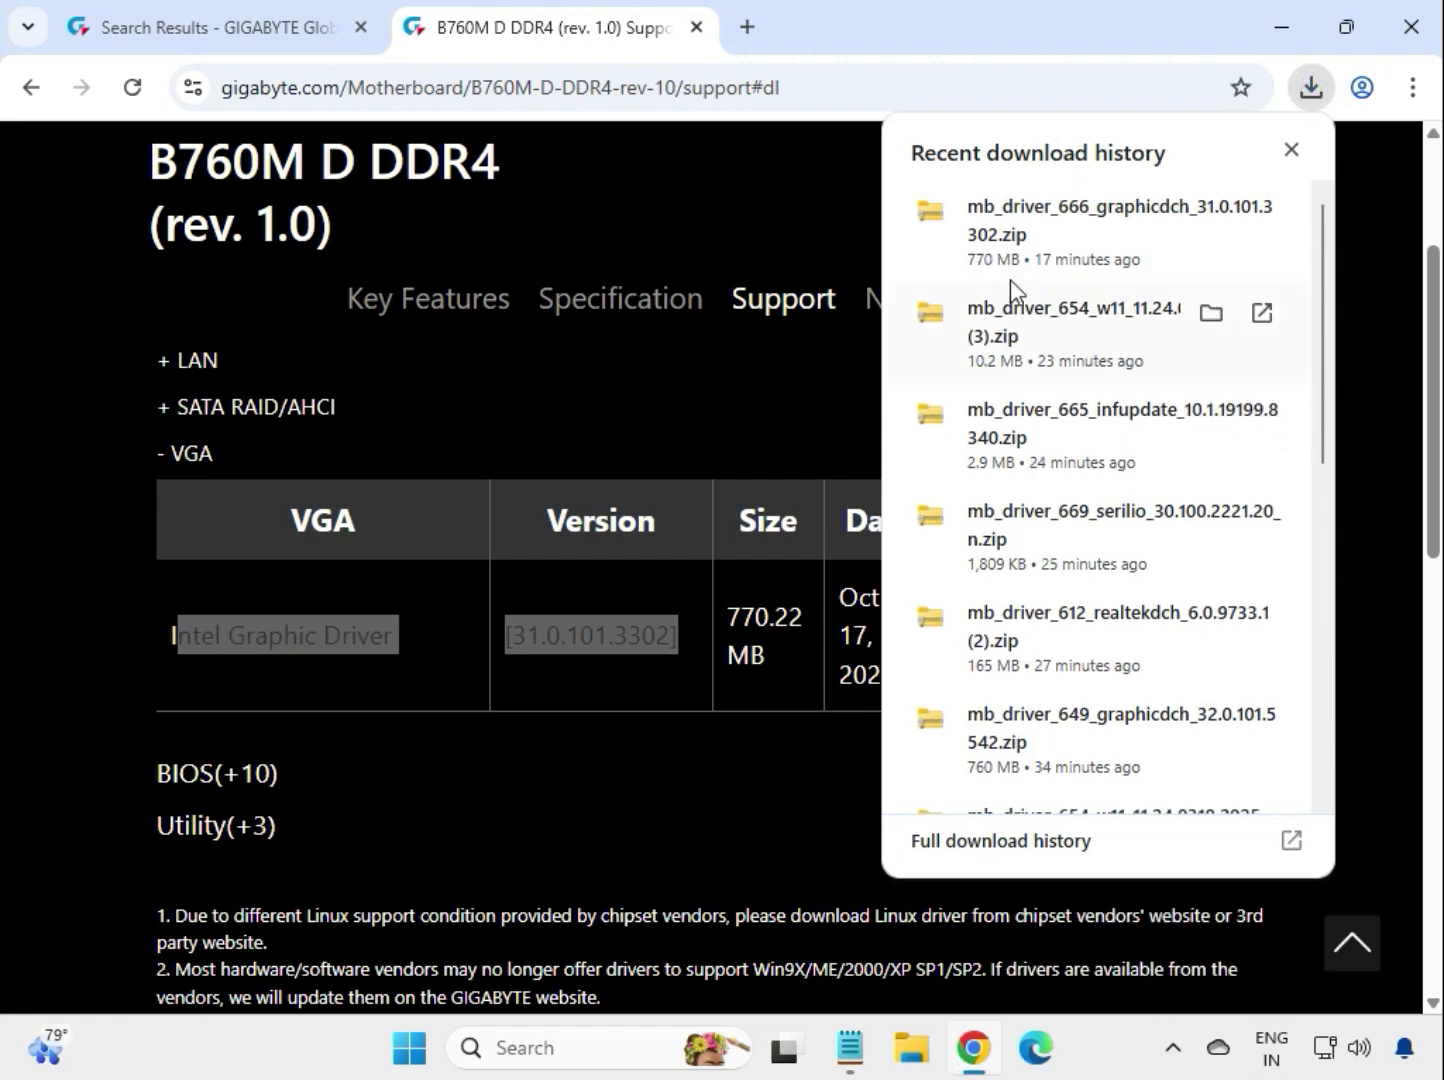
Open the downloaded mb_driver_666_graphicdch_31.0.101.3302 archive and select the graphics driver installer in it
click(1007, 223)
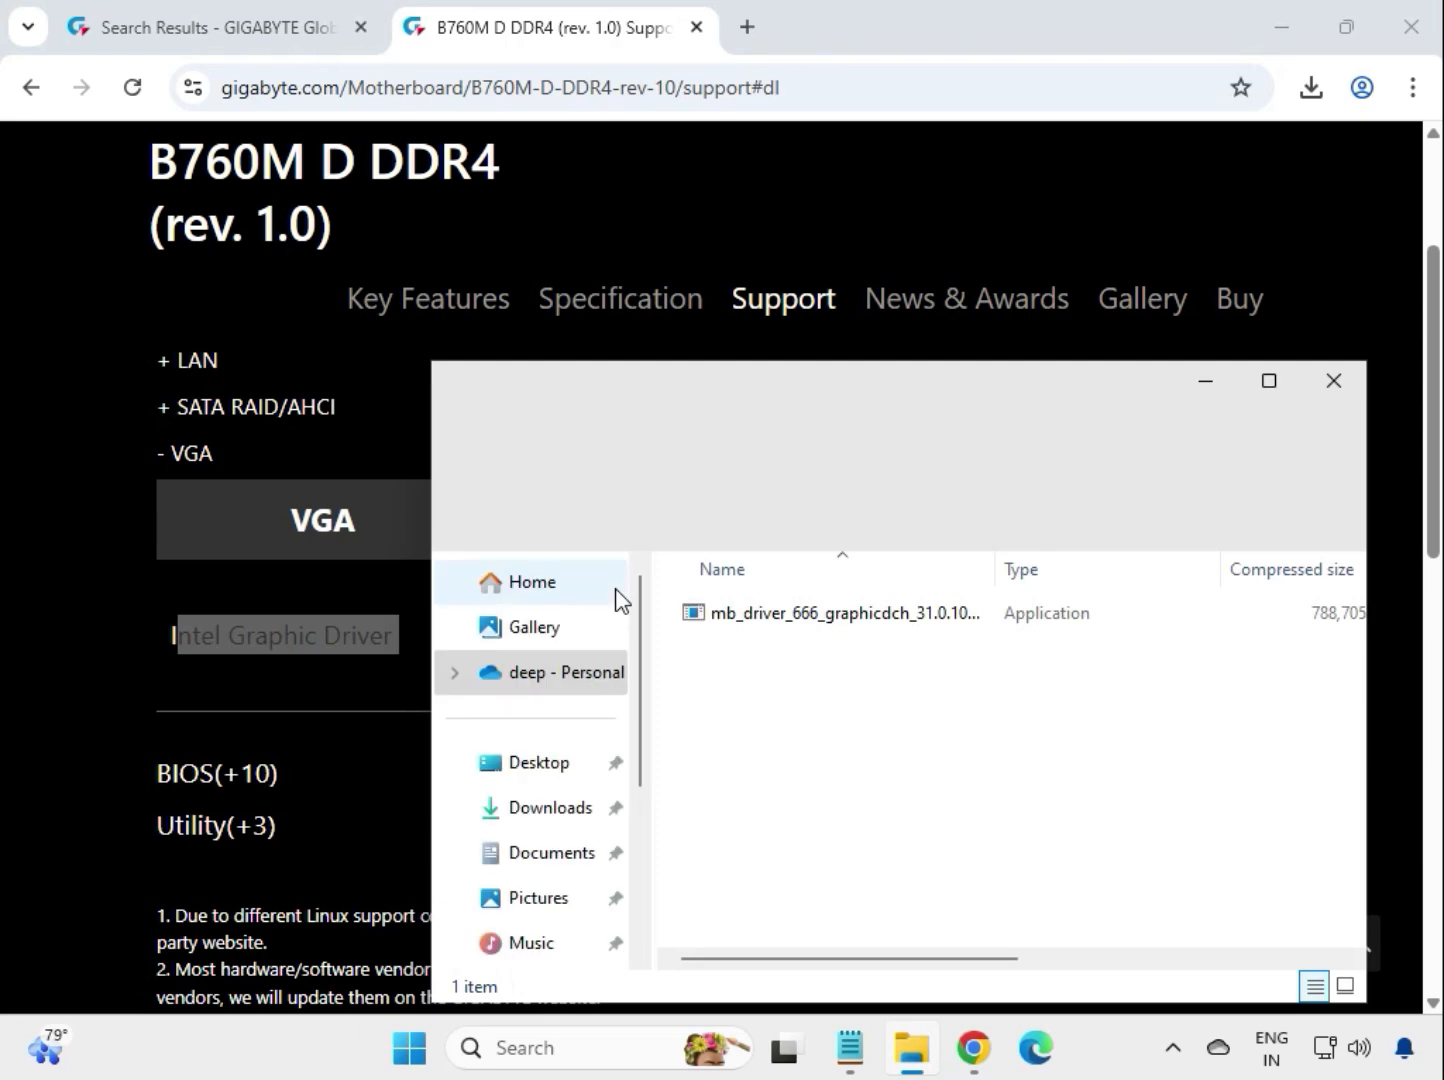
click(790, 619)
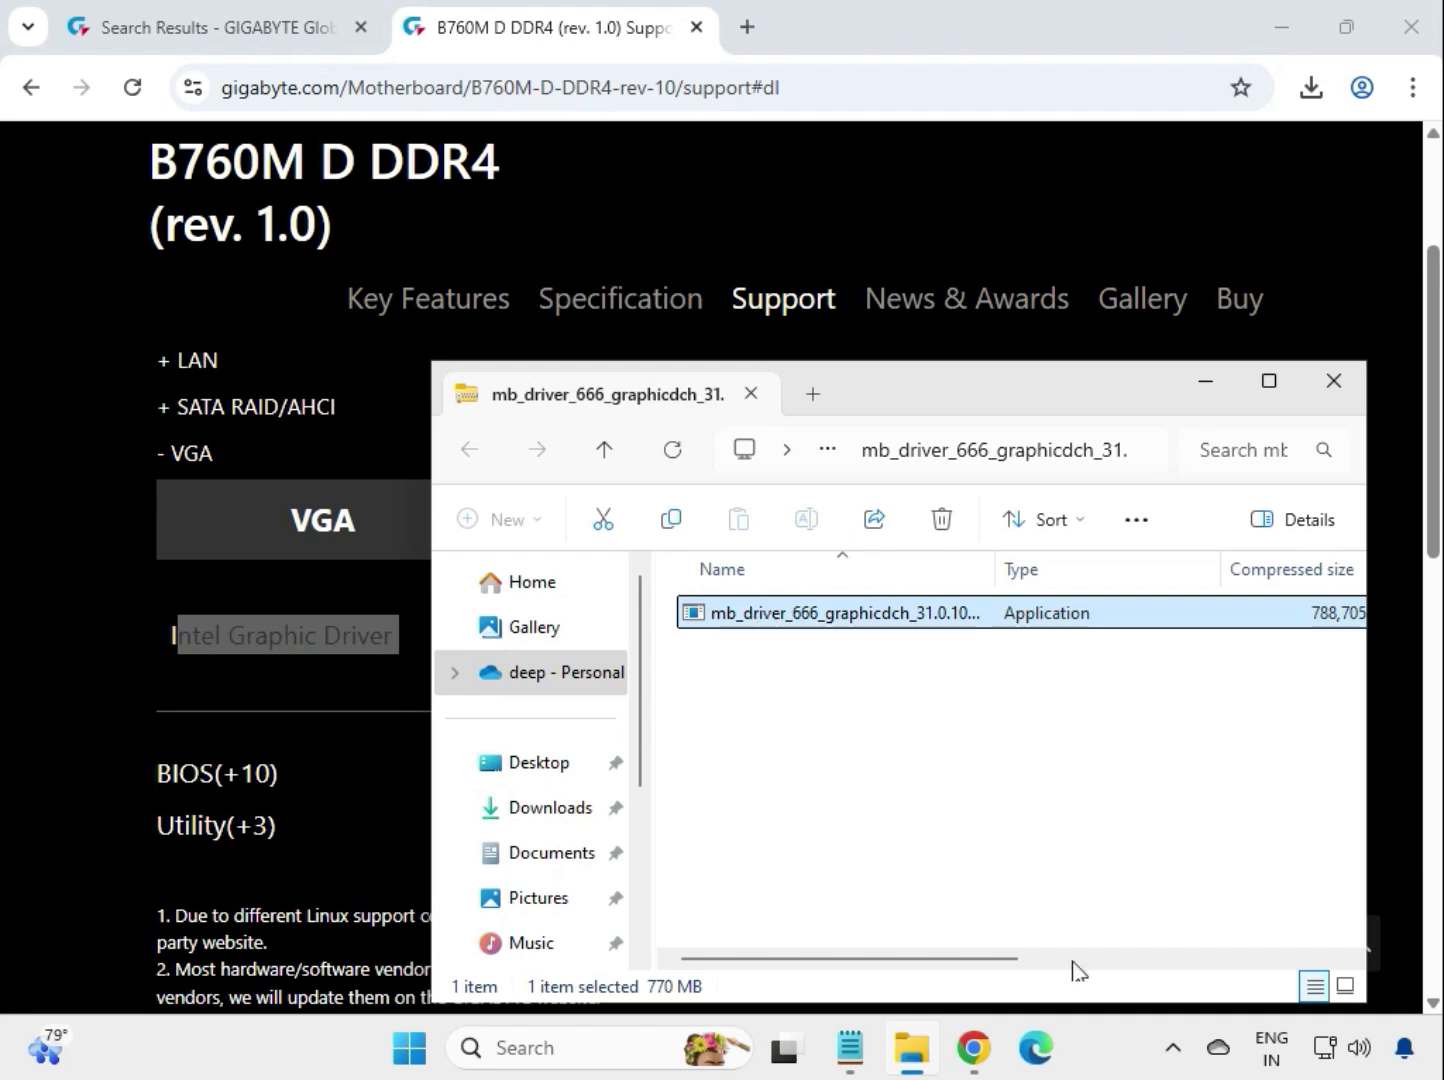
click(995, 1077)
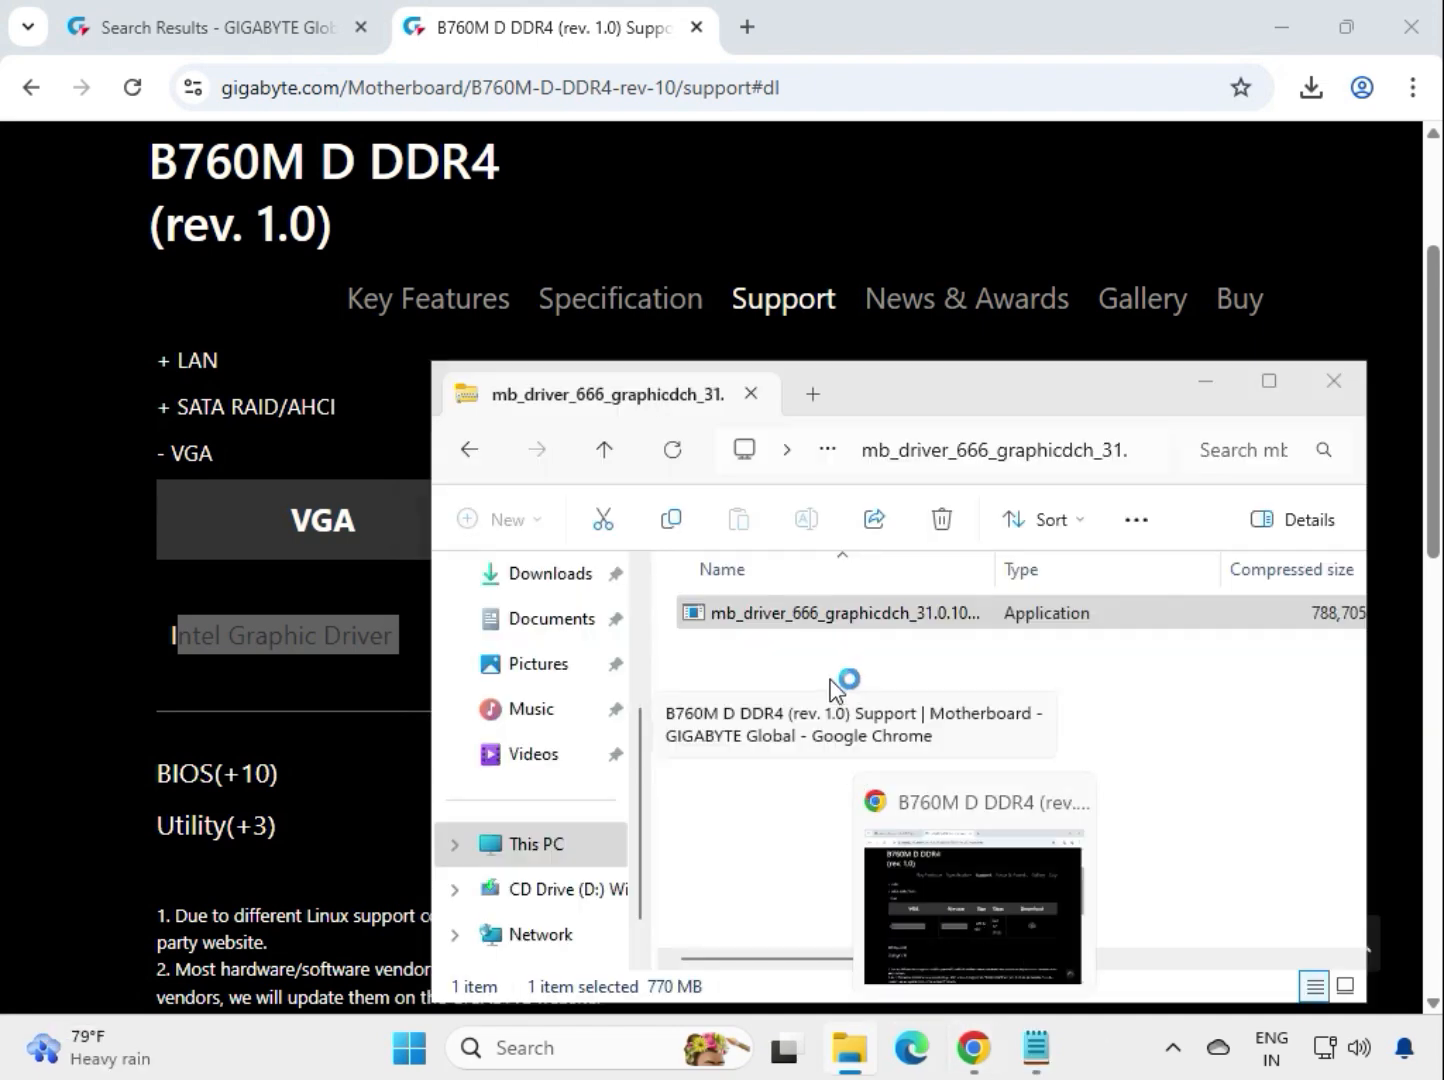